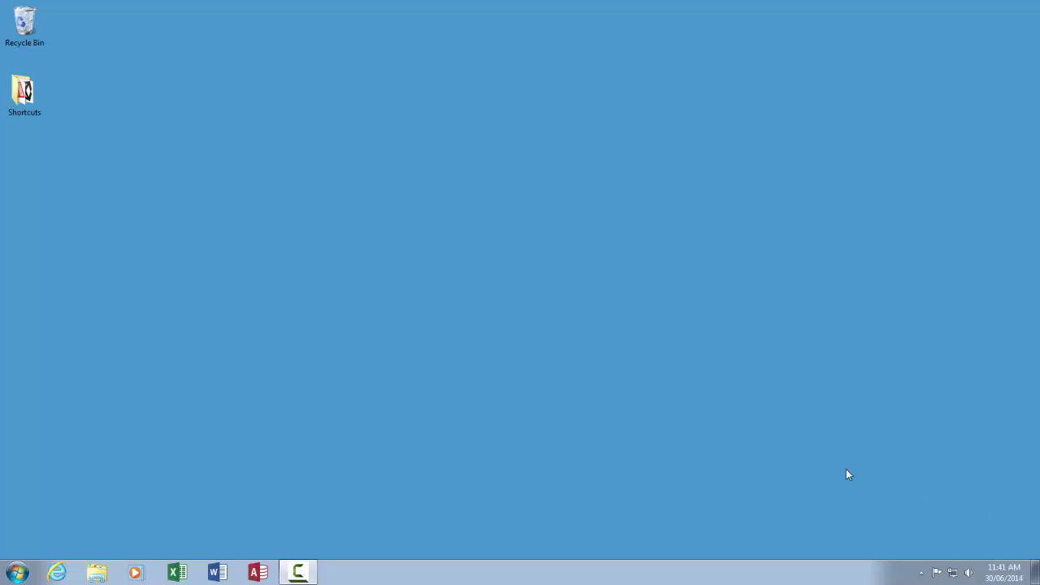
Launch Excel 2013 from the taskbar to reach its start screen
left_click(174, 573)
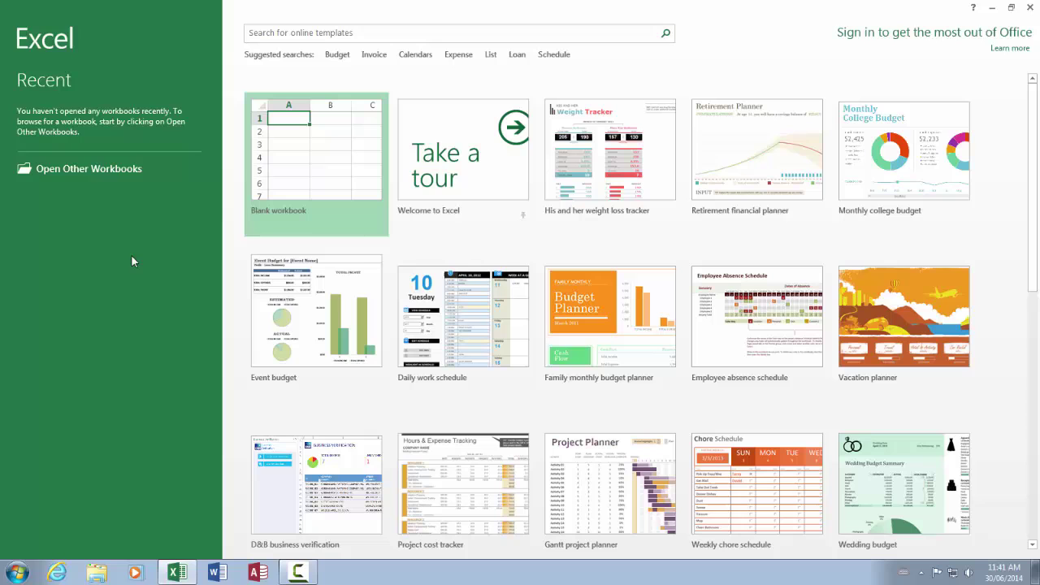
Start blank workbook Book1, then look over the ribbon display options and the INSERT and PAGE LAYOUT tabs
left_click(322, 165)
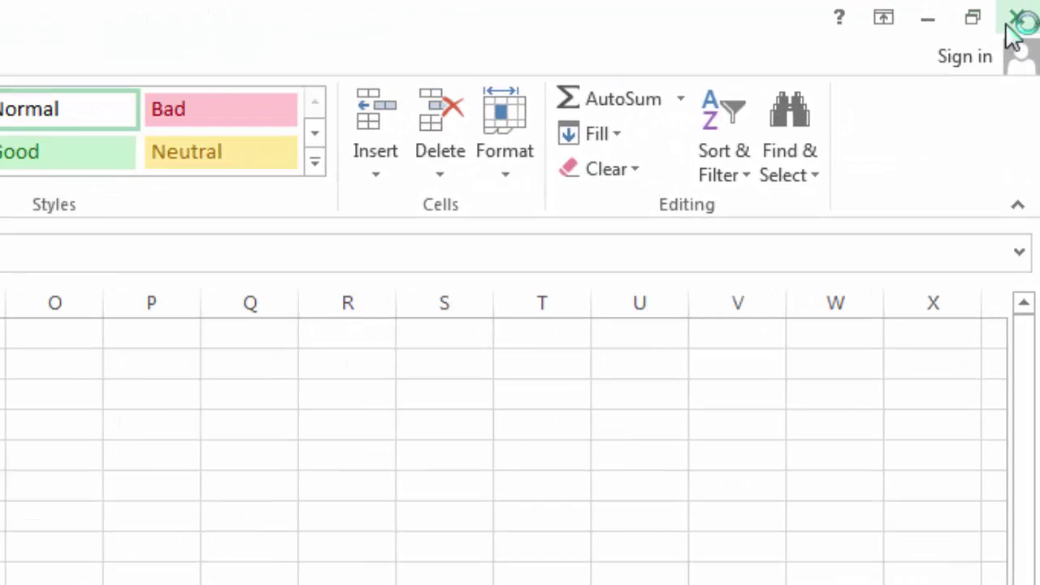
left_click(880, 19)
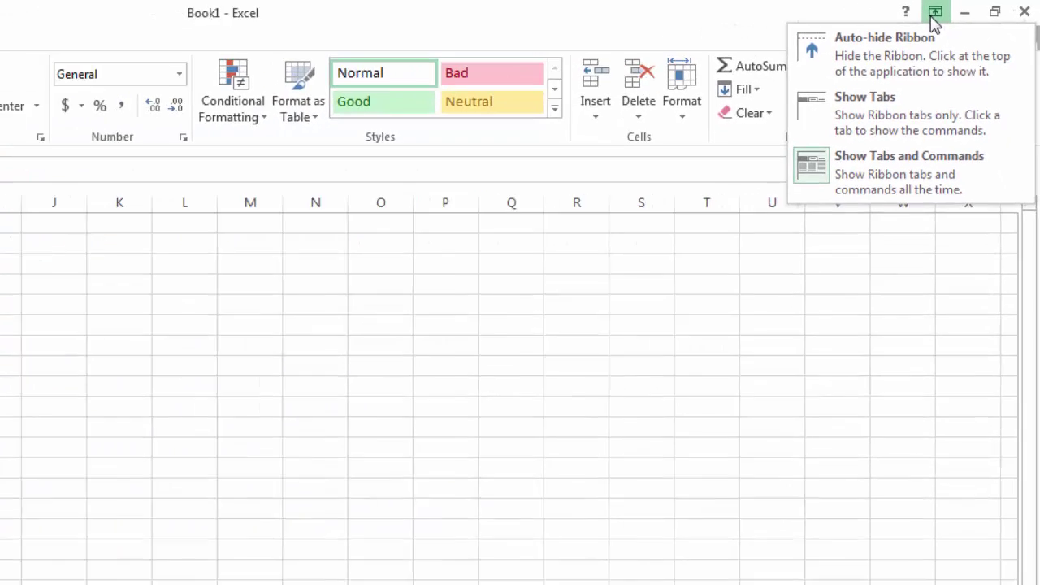
left_click(881, 20)
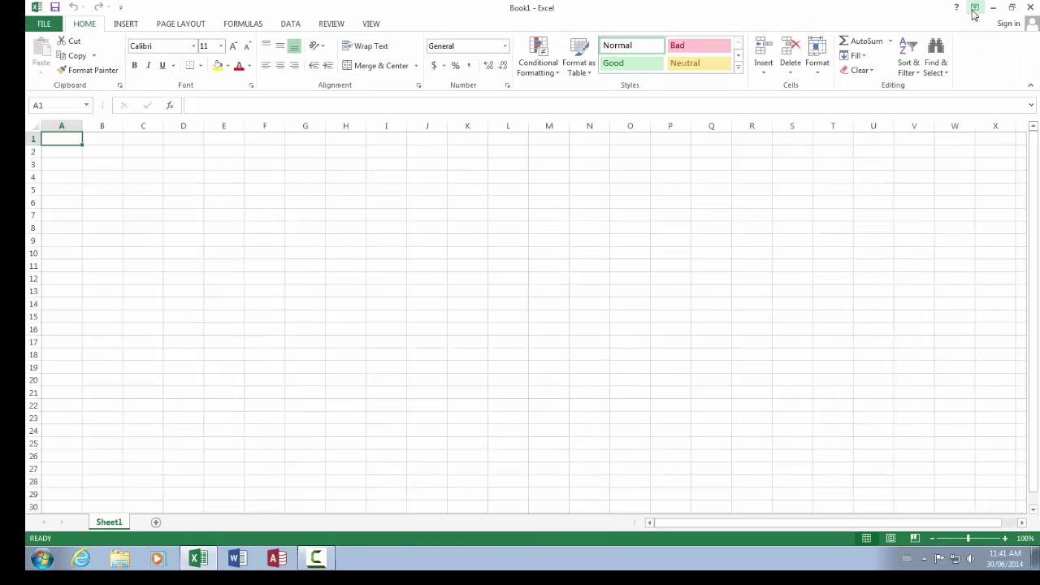
left_click(118, 26)
left_click(160, 27)
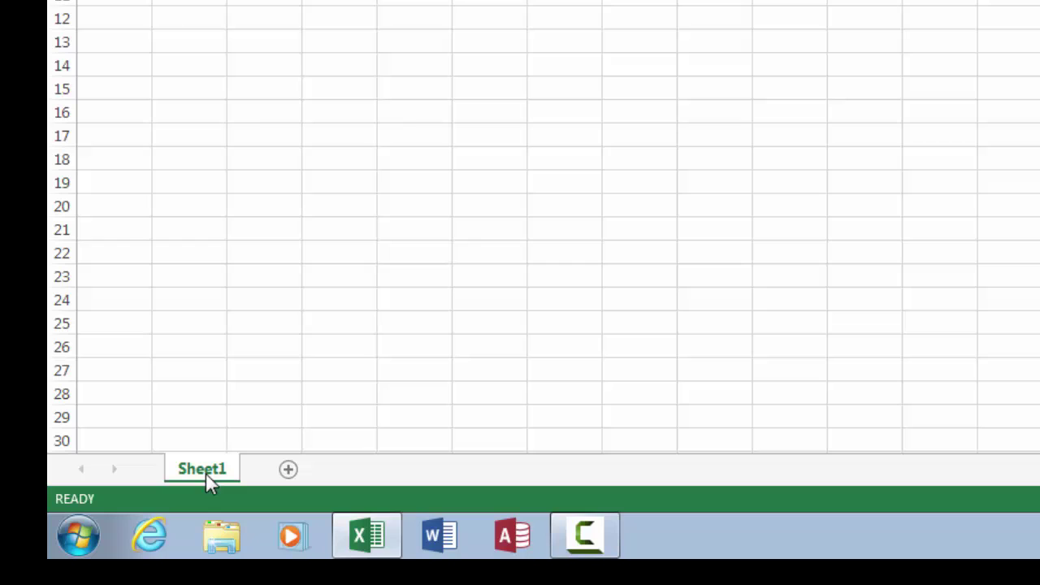
Rename Sheet1 to 'Budget'
right_click(213, 470)
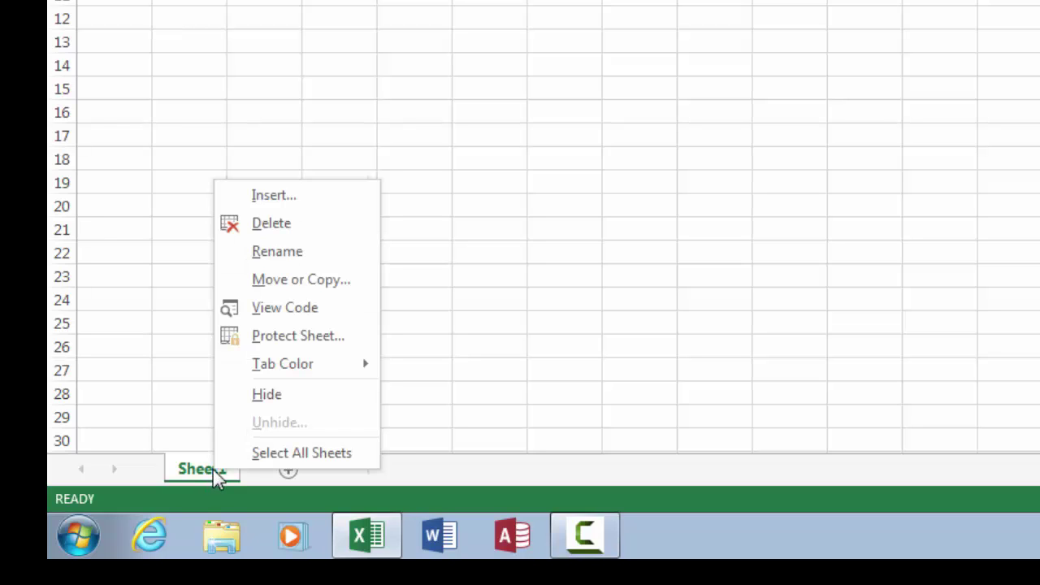
left_click(287, 260)
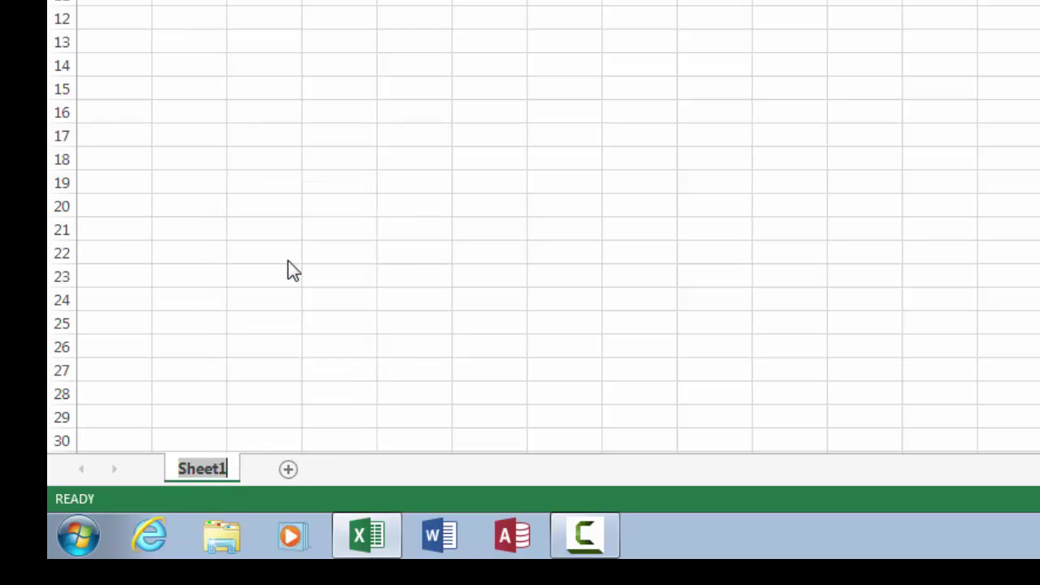
type("BNu")
key("BackSpace")
key("BackSpace")
type("udget")
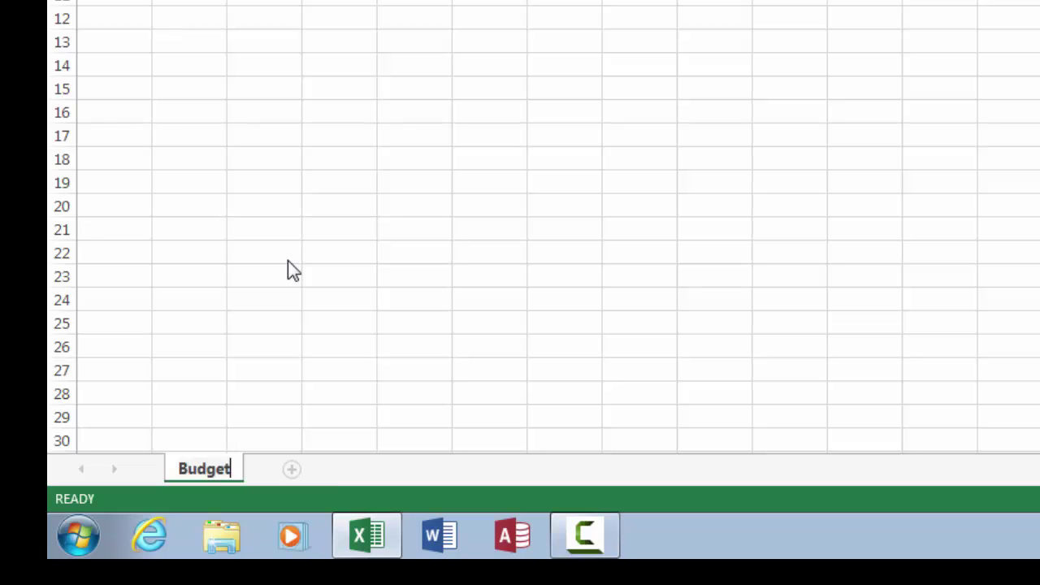
key("Return")
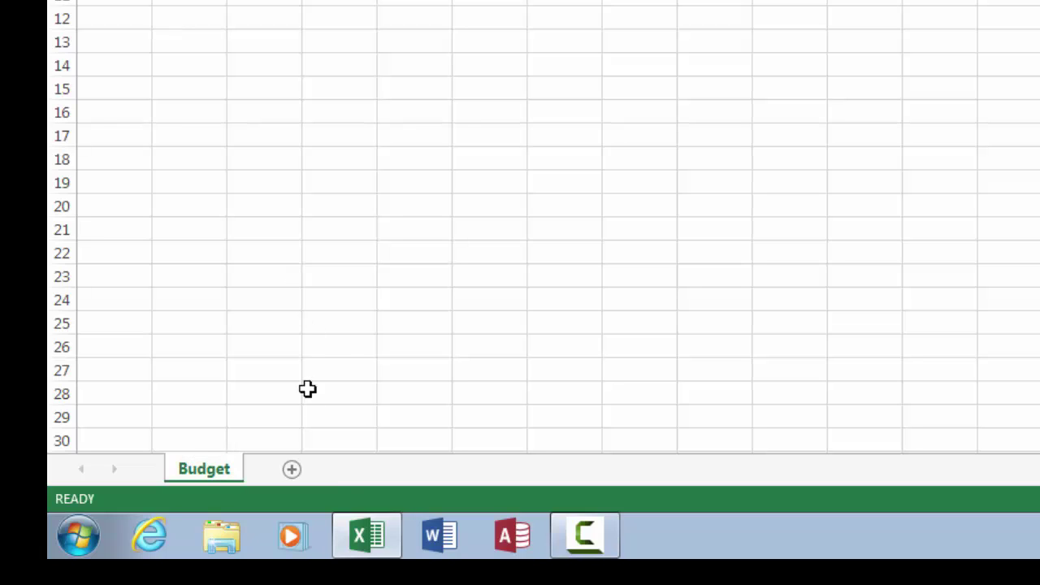
Add two extra worksheets, then delete Sheet3 and Sheet2
left_click(291, 472)
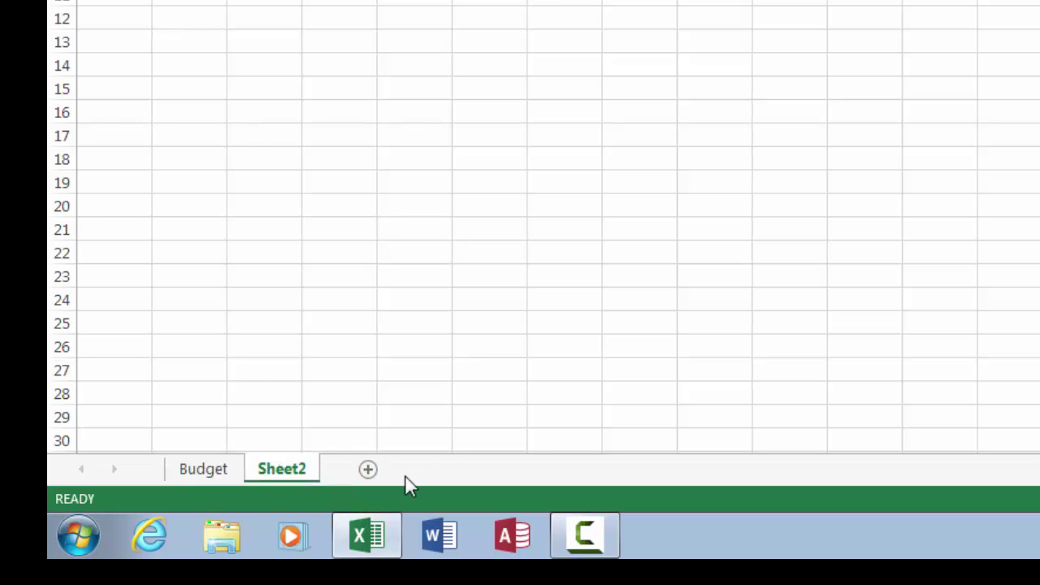
left_click(367, 469)
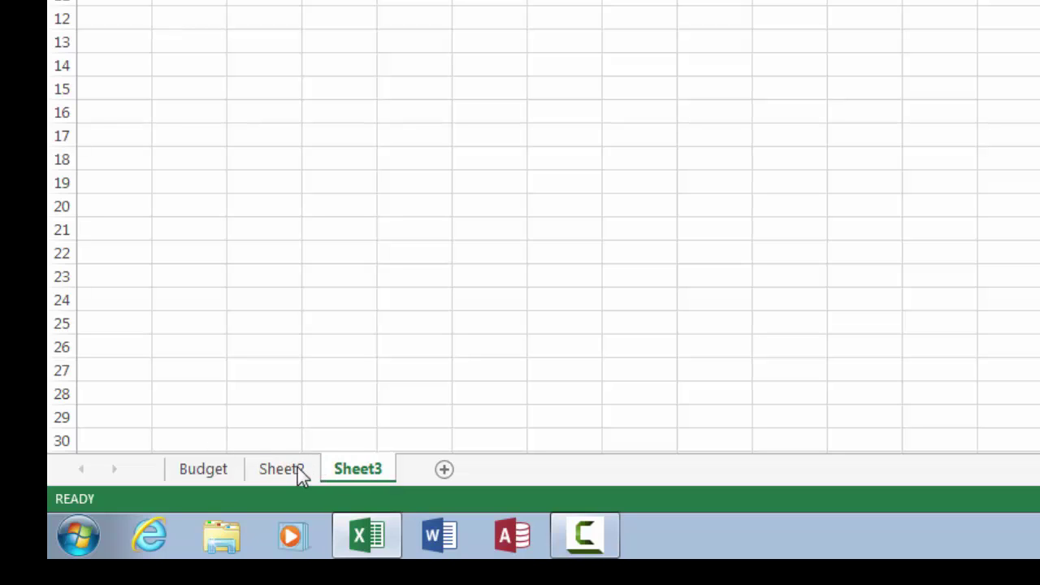
right_click(353, 468)
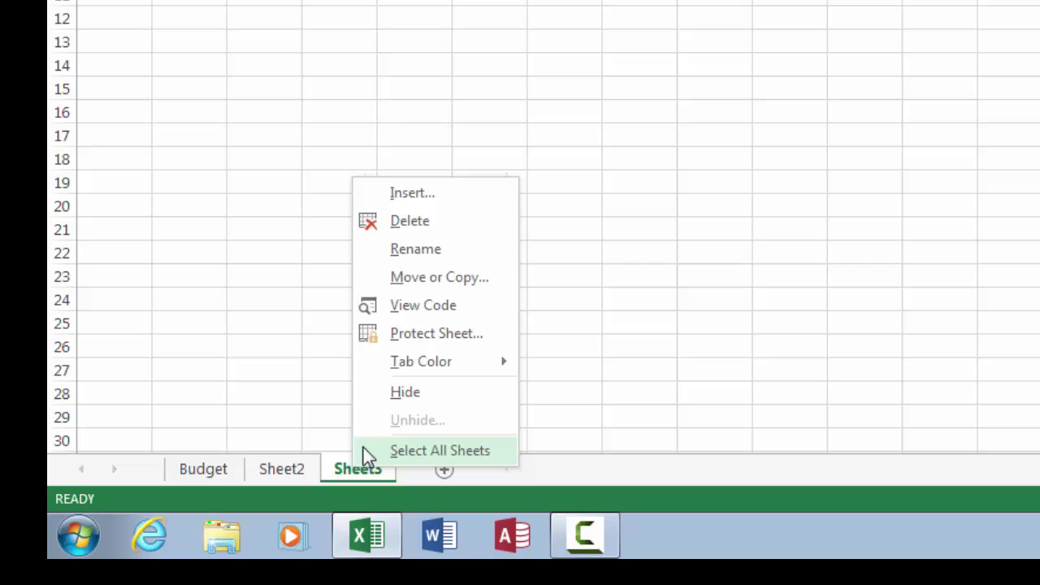
left_click(416, 253)
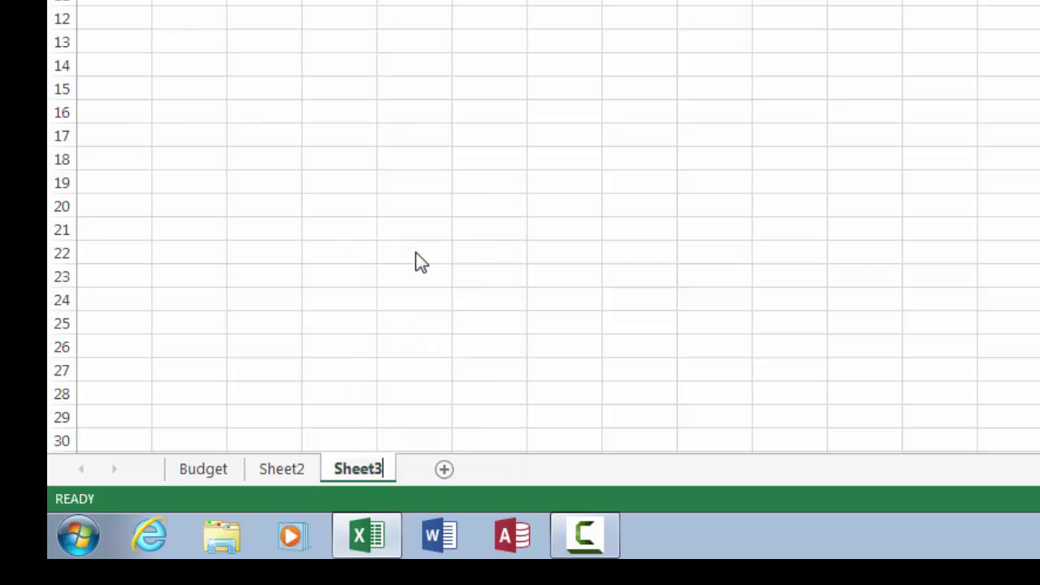
right_click(338, 471)
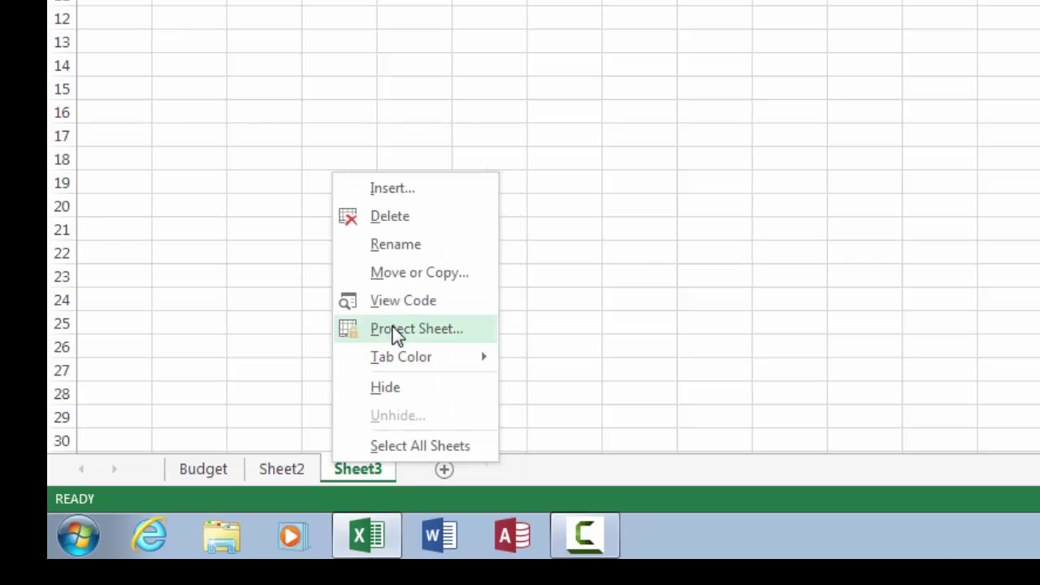
left_click(402, 216)
right_click(272, 472)
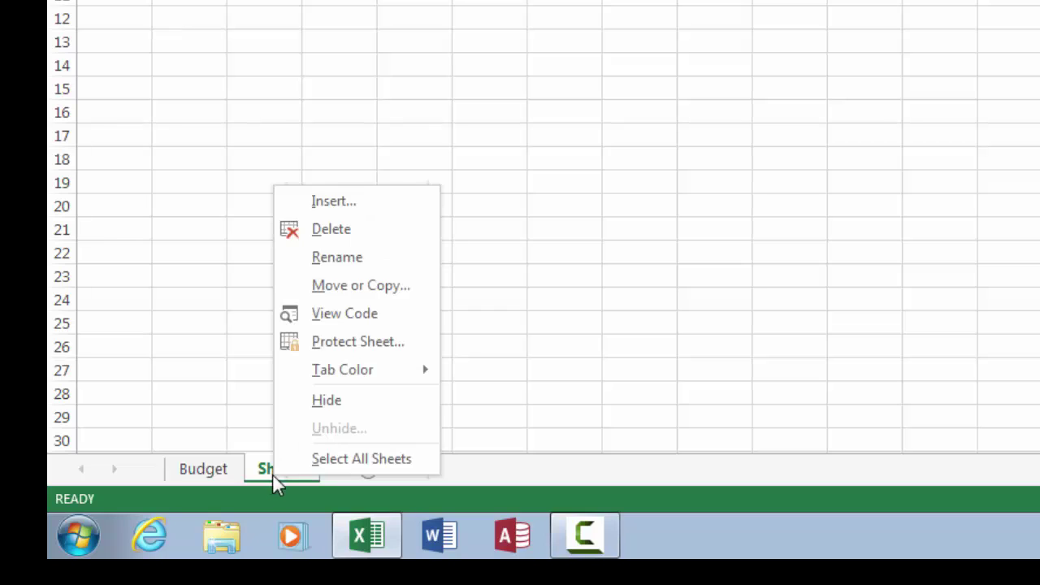
left_click(343, 231)
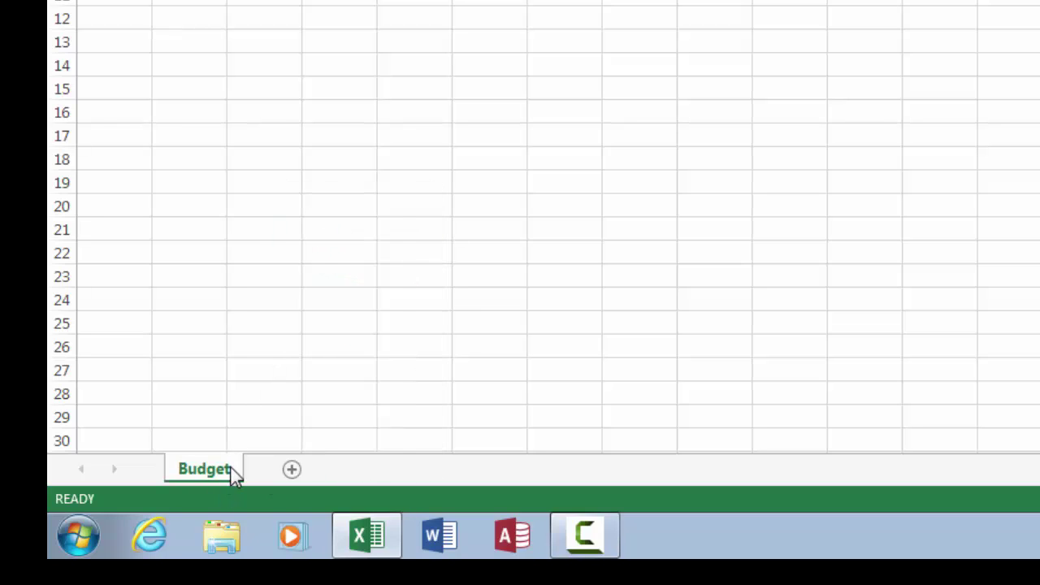
Colour the Budget tab green, and add and then delete a Sheet4
right_click(232, 473)
mouse_move(298, 366)
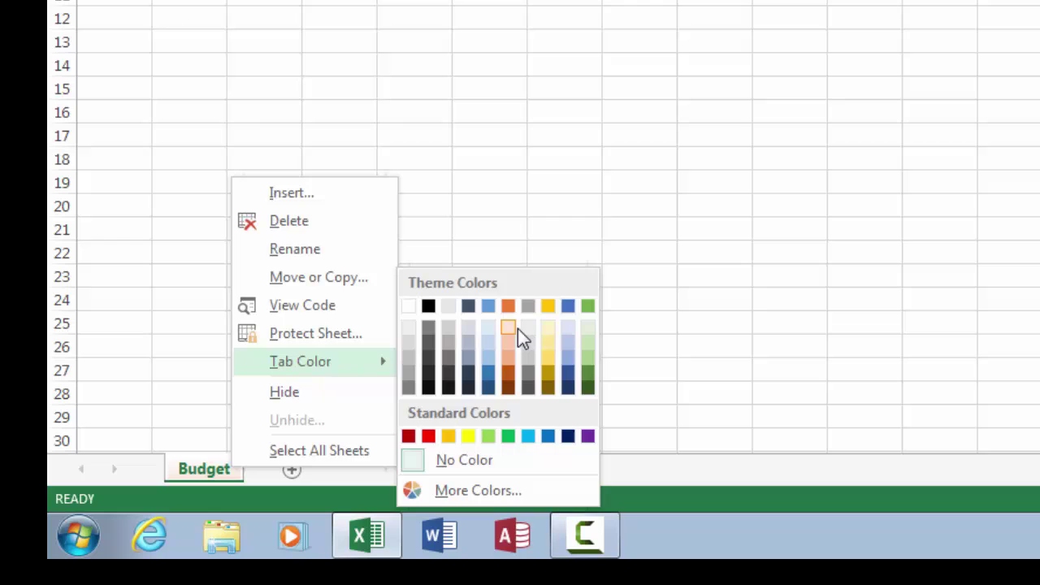
left_click(586, 306)
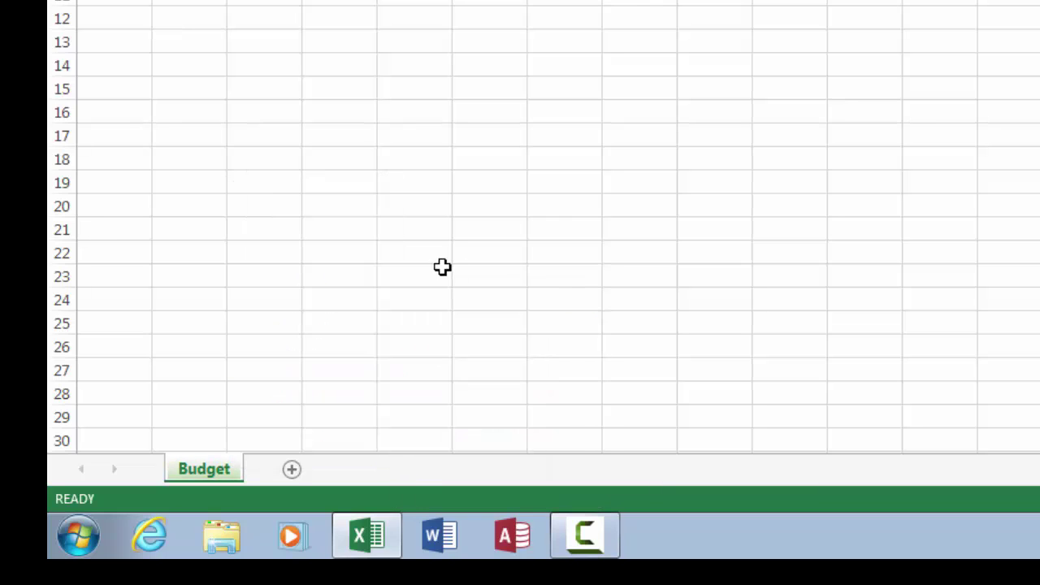
left_click(441, 268)
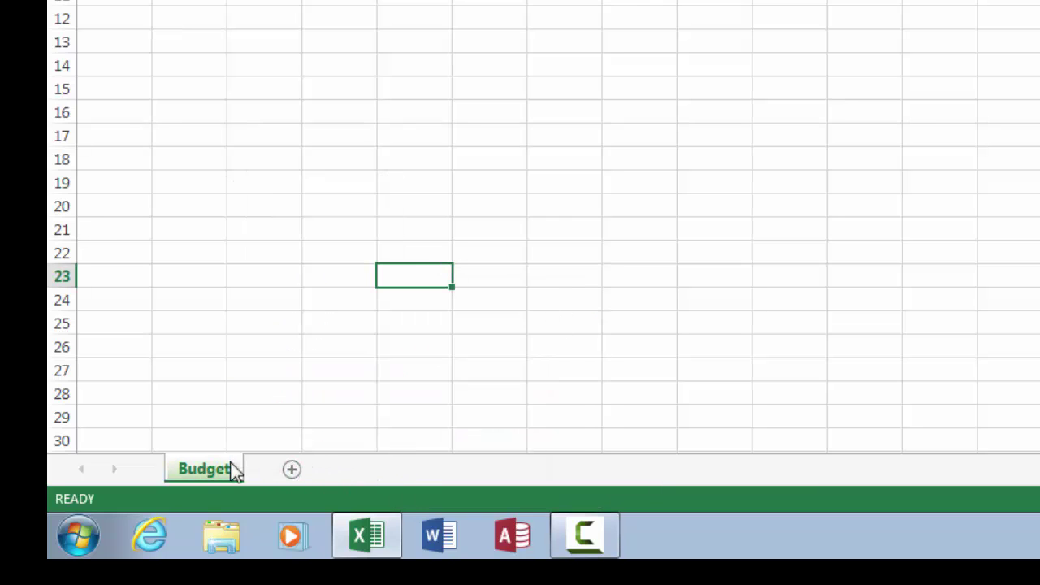
left_click(290, 472)
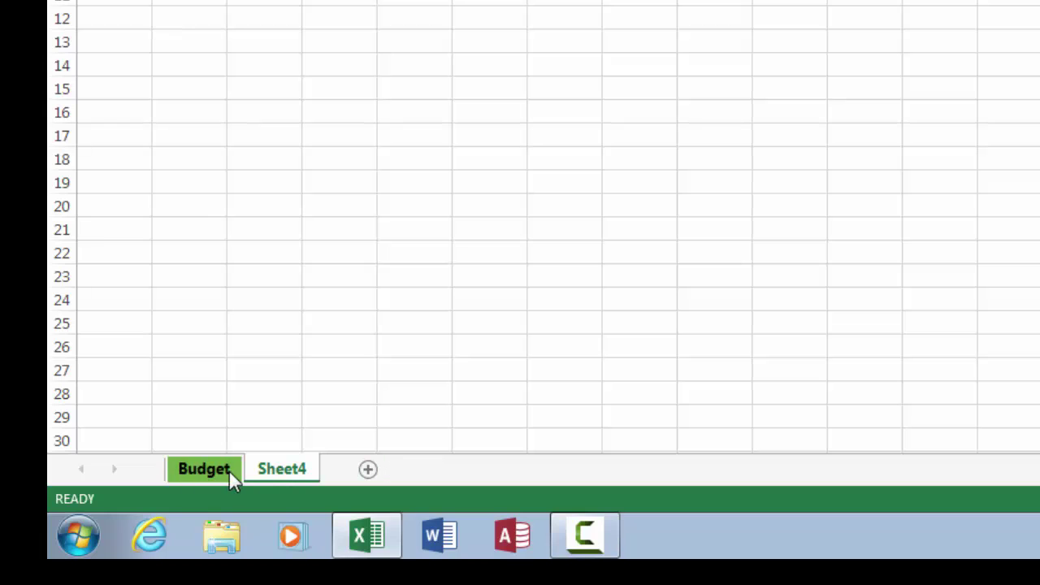
right_click(306, 467)
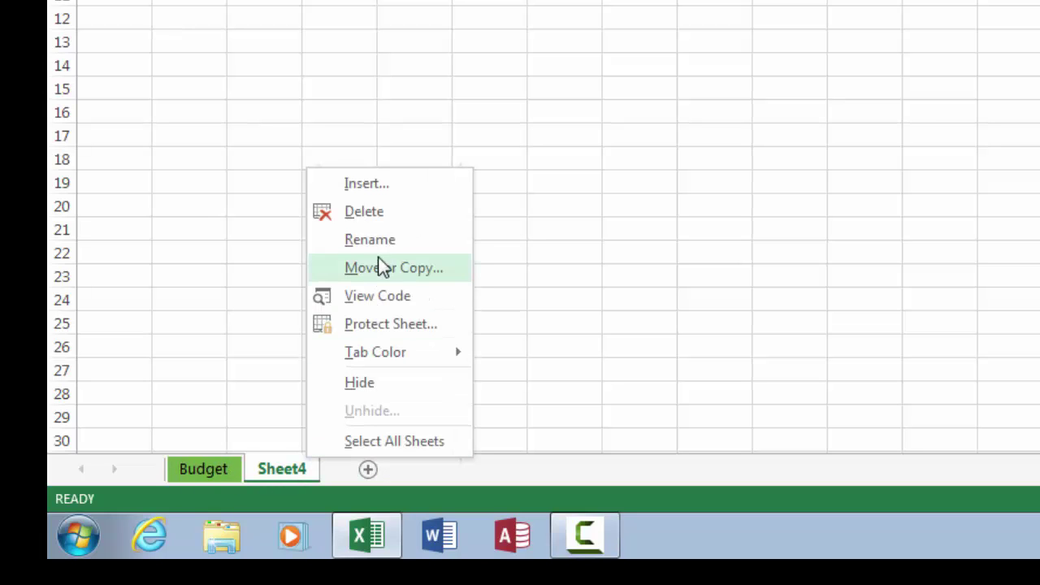
left_click(385, 214)
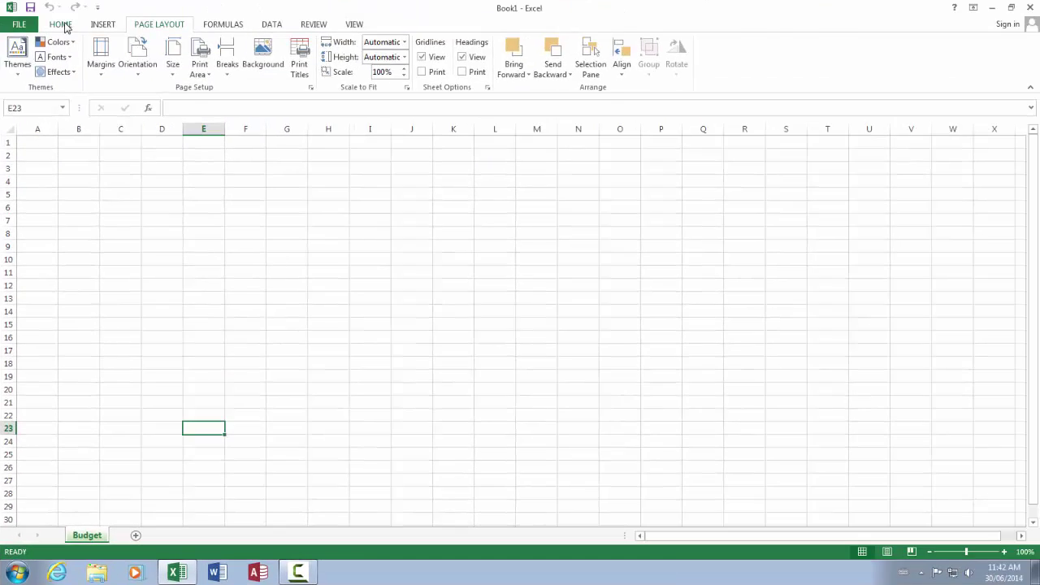
left_click(62, 26)
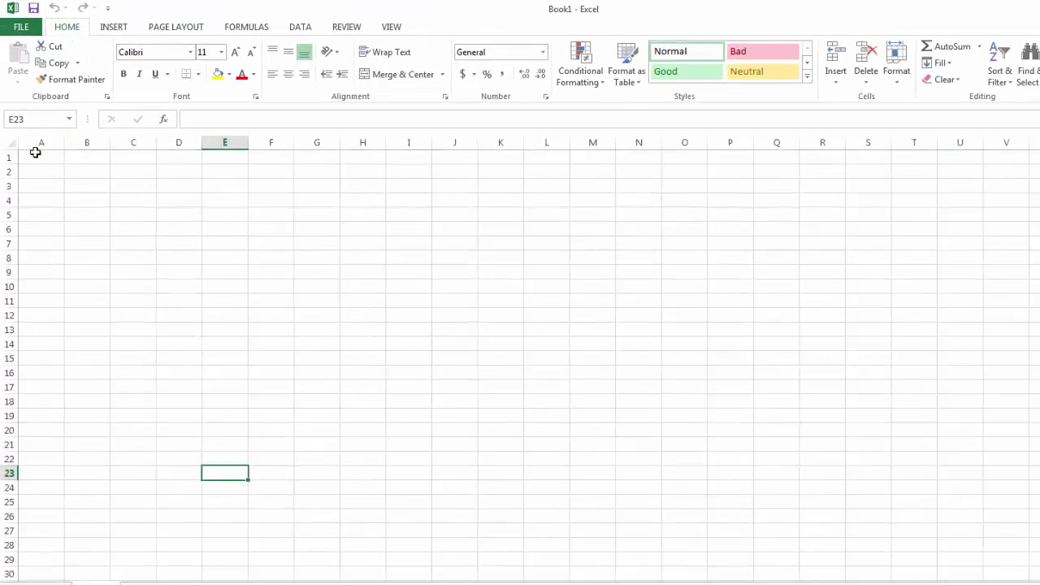
left_click(34, 143)
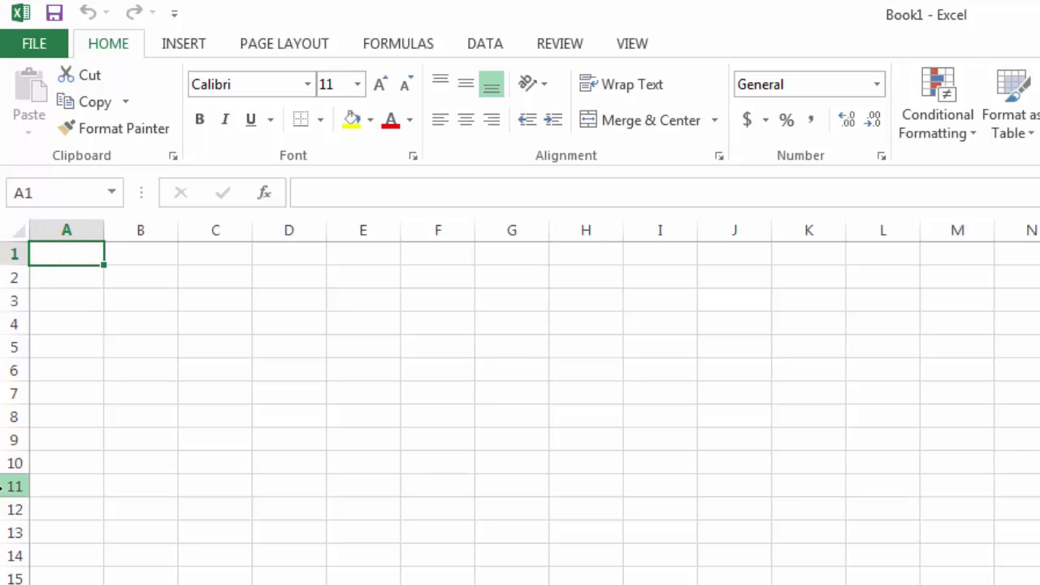
left_click_drag(16, 255, 689, 242)
left_click(649, 323)
left_click_drag(18, 277, 605, 283)
left_click(7, 300)
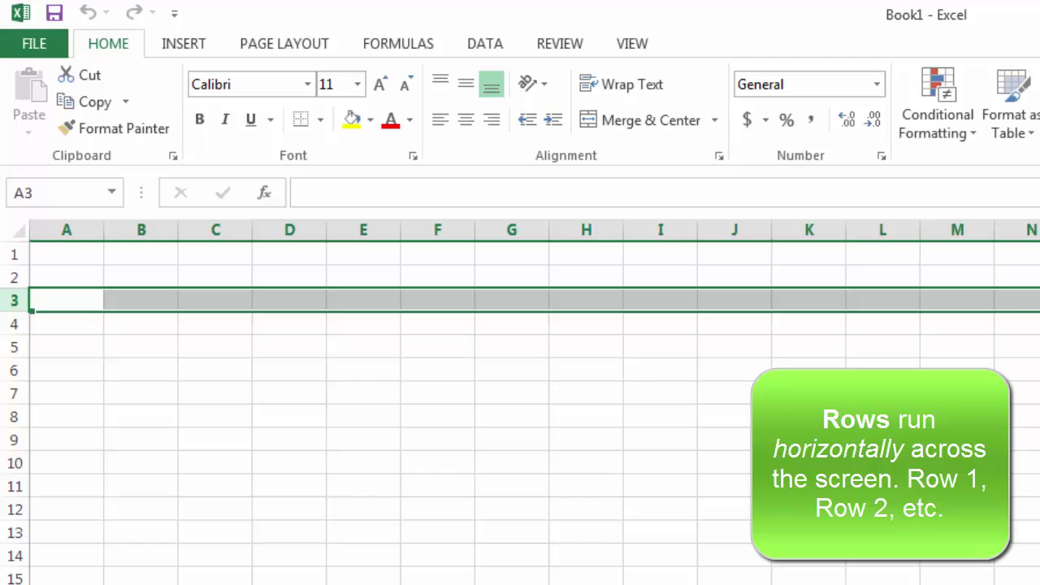
left_click(208, 398)
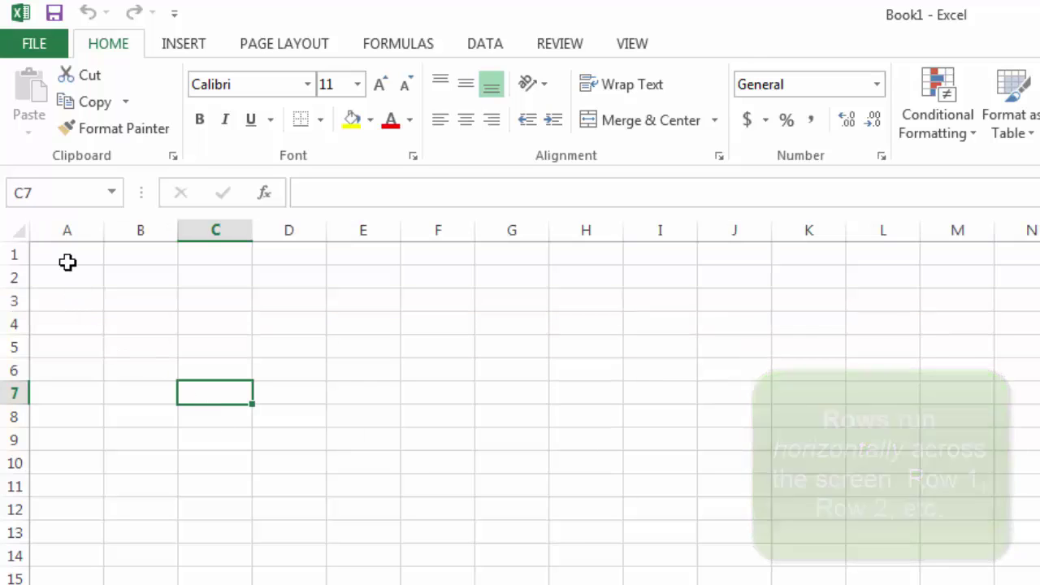
left_click(65, 230)
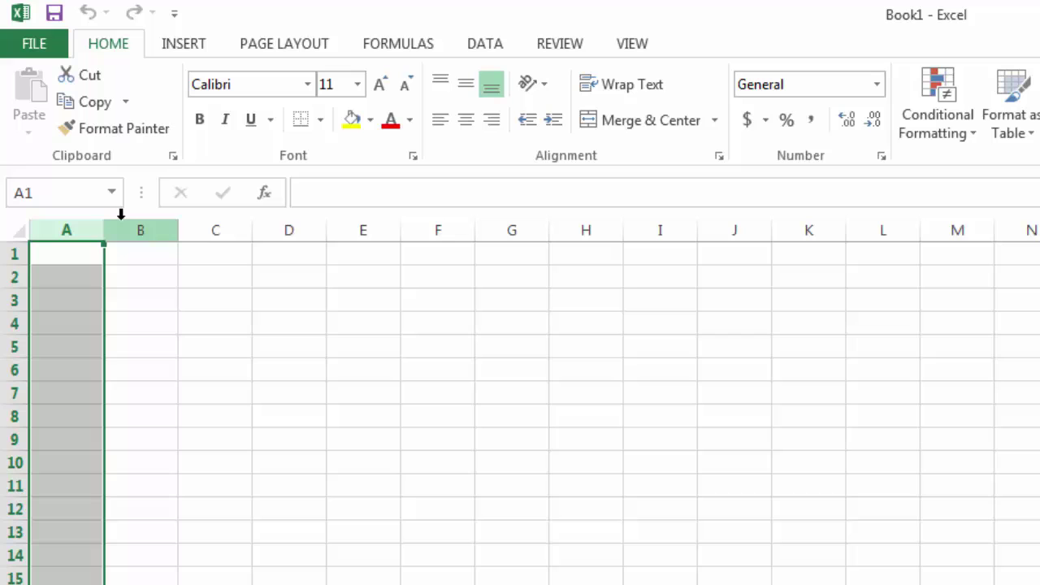
left_click(201, 230)
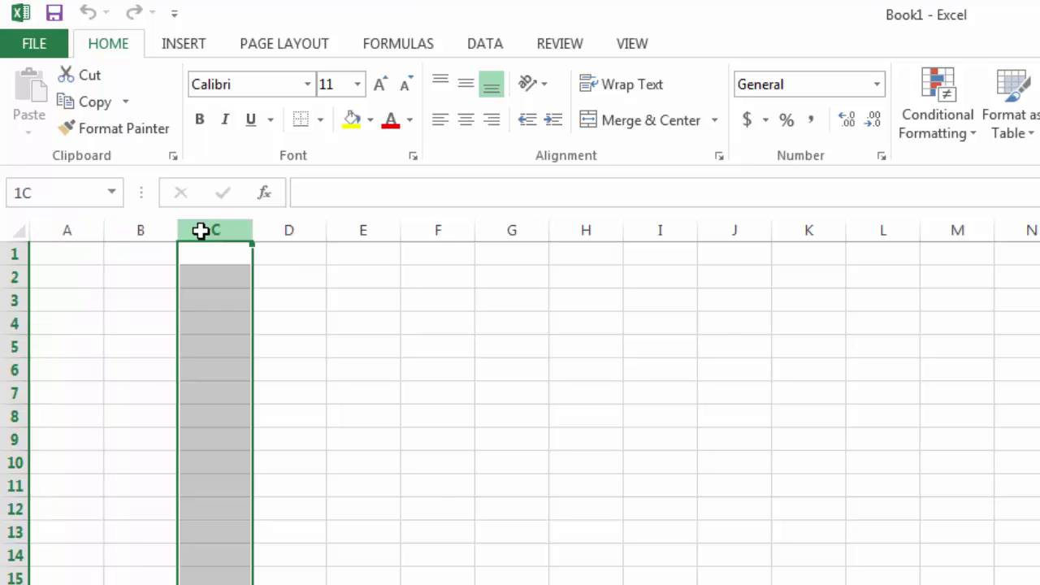
left_click(272, 230)
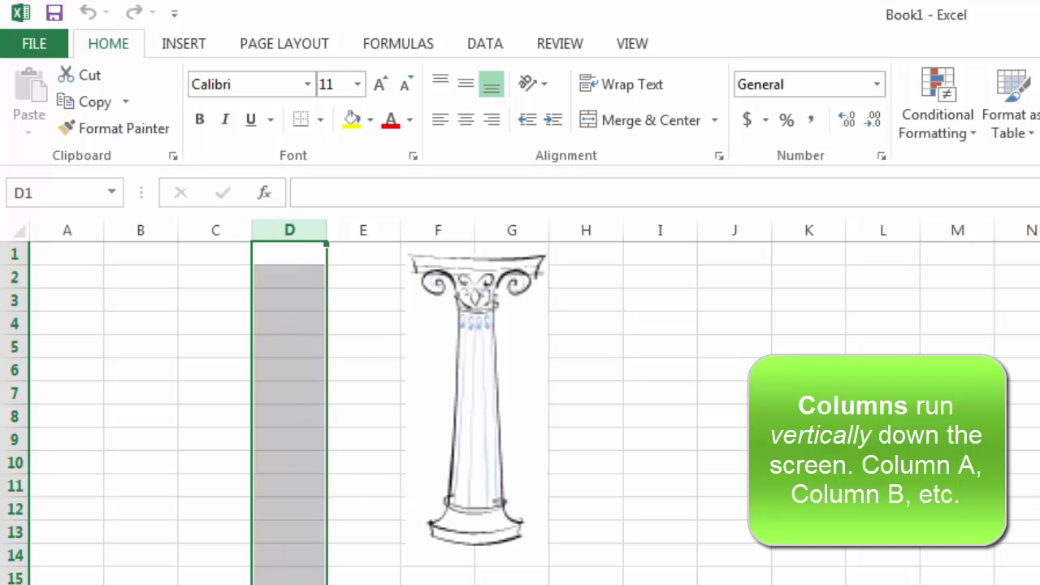
left_click(289, 584)
scroll(520, 406, "down", 20)
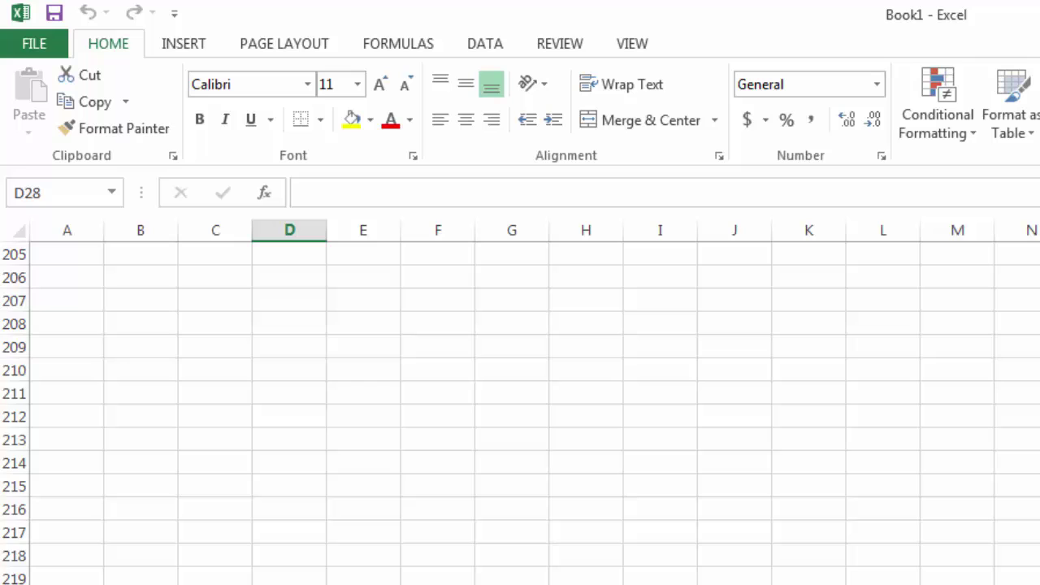
scroll(520, 407, "down", 20)
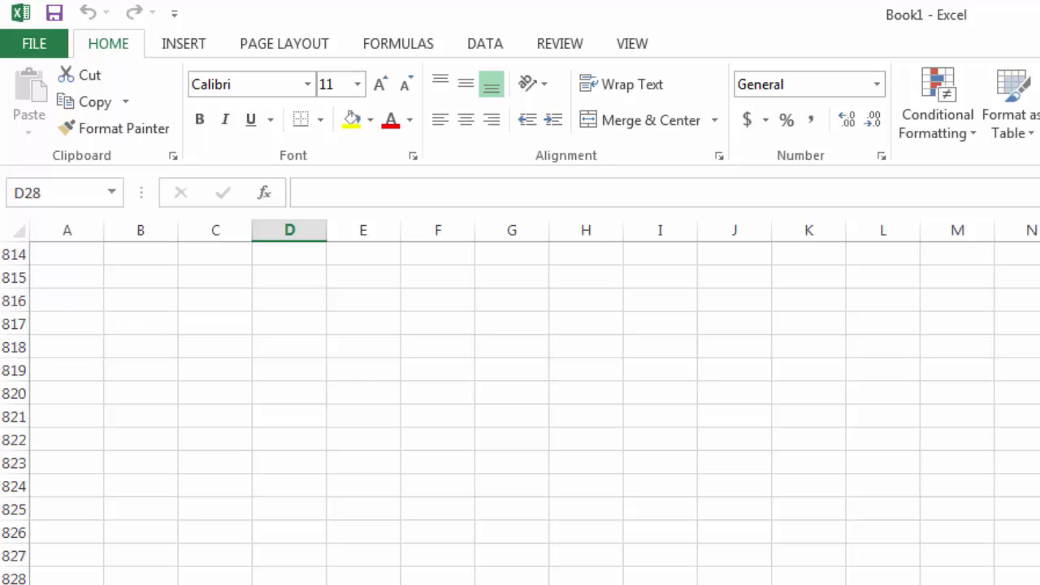
scroll(520, 406, "down", 17)
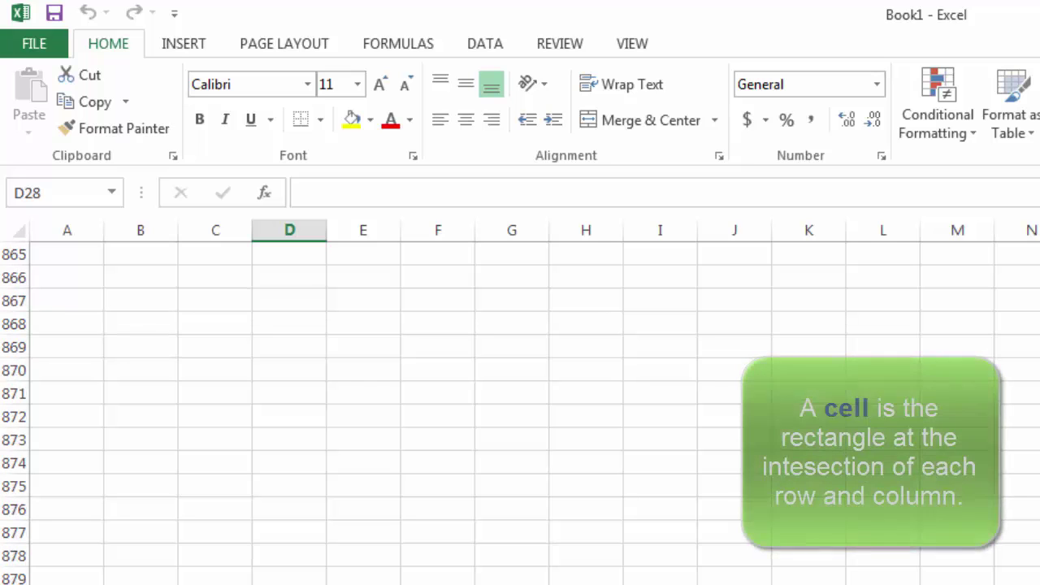
scroll(519, 406, "up", 20)
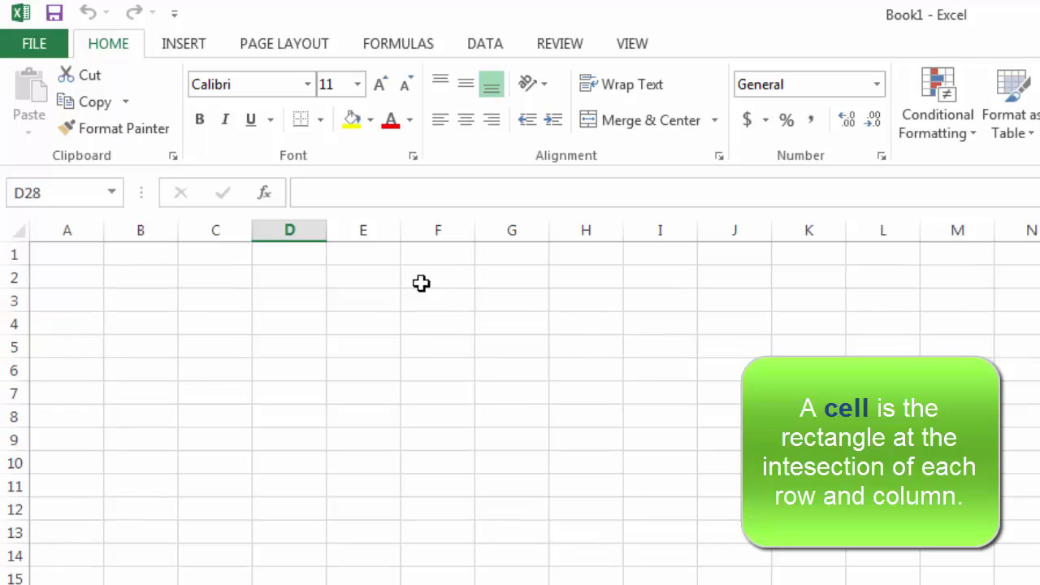
left_click(84, 244)
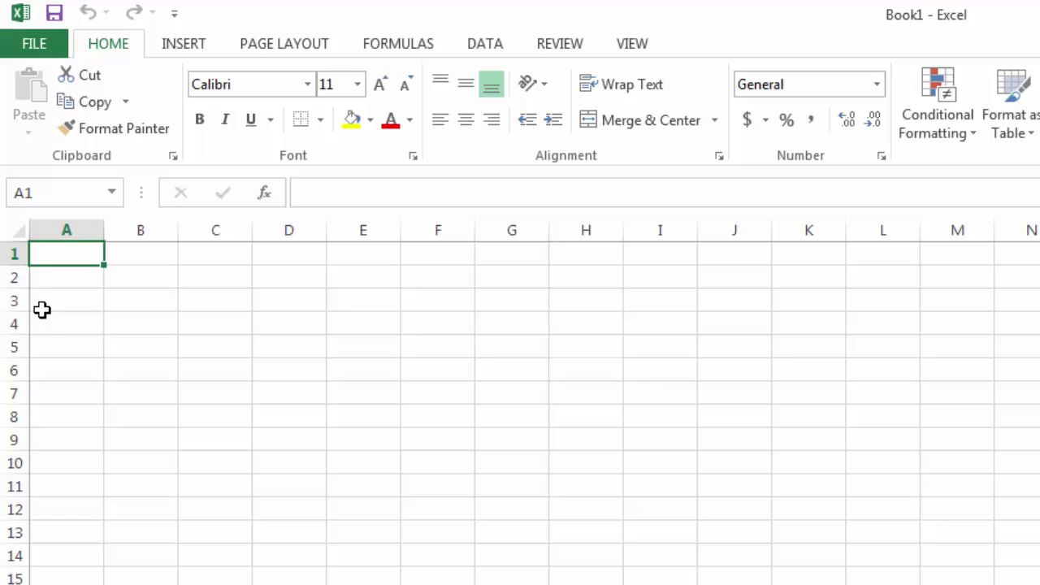
Enter the title 'Personal Budget' in cell A1 and move down to A3
left_click(54, 194)
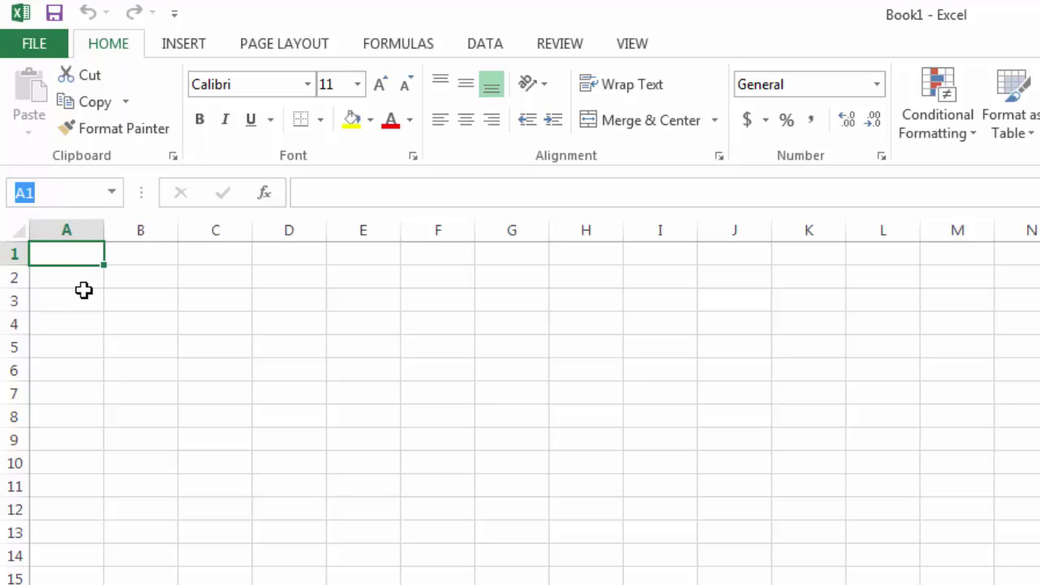
left_click(83, 257)
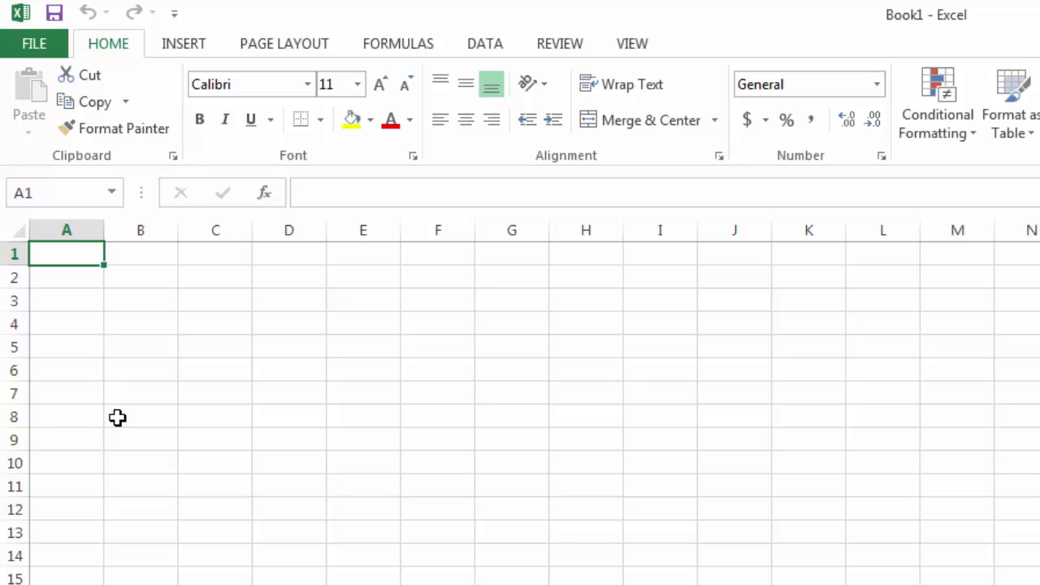
type("PErson")
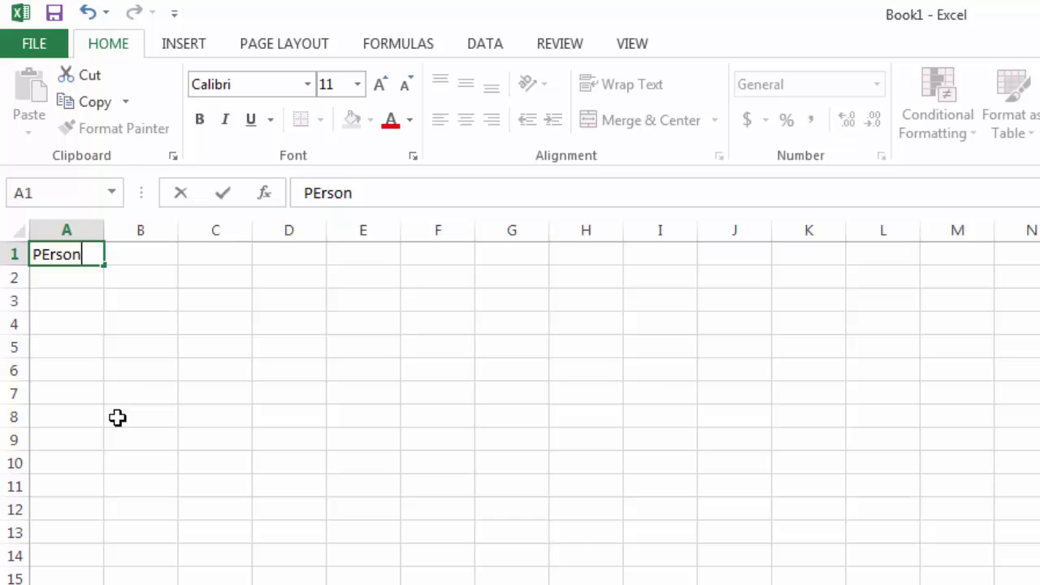
key("BackSpace")
key("BackSpace")
key("BackSpace")
key("BackSpace")
key("BackSpace")
key("BackSpace")
type("Persona")
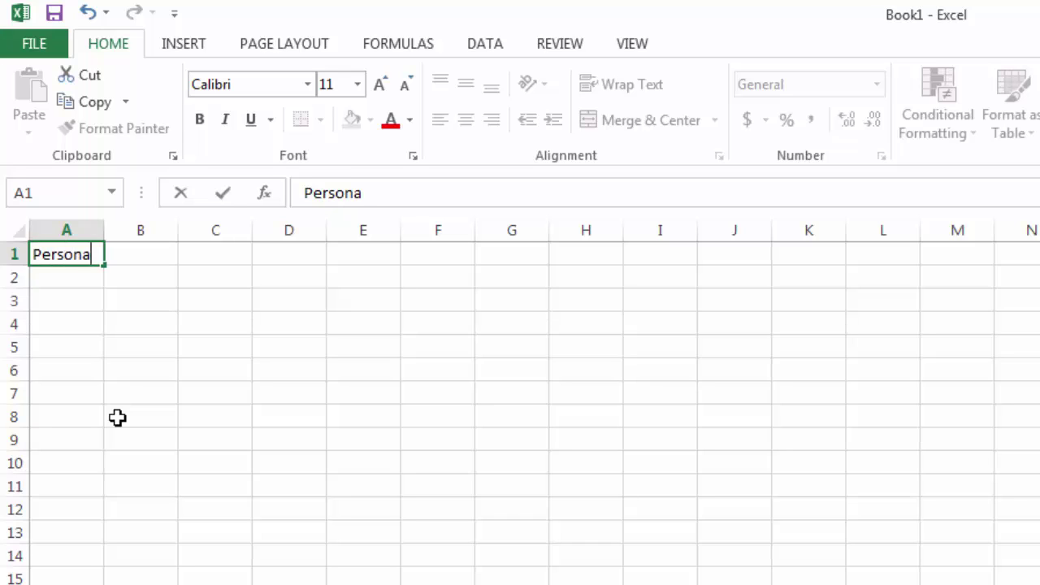
type("l Budget")
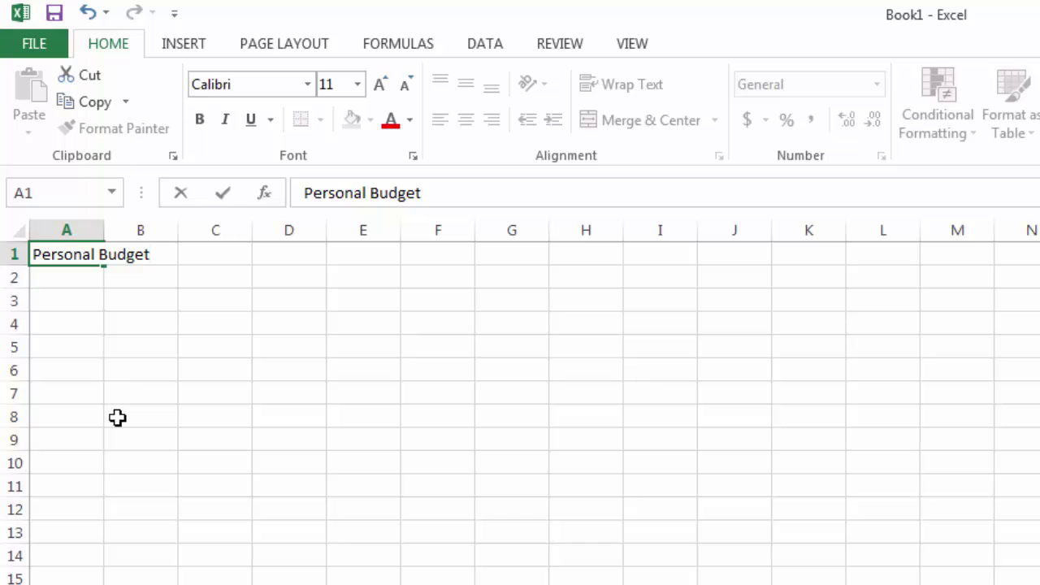
key("Return")
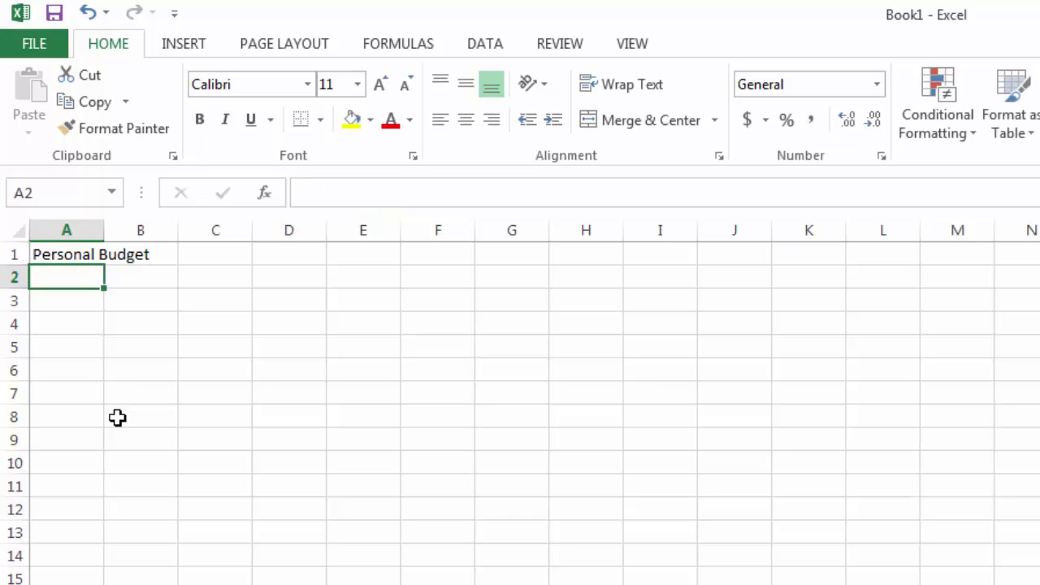
key("Return")
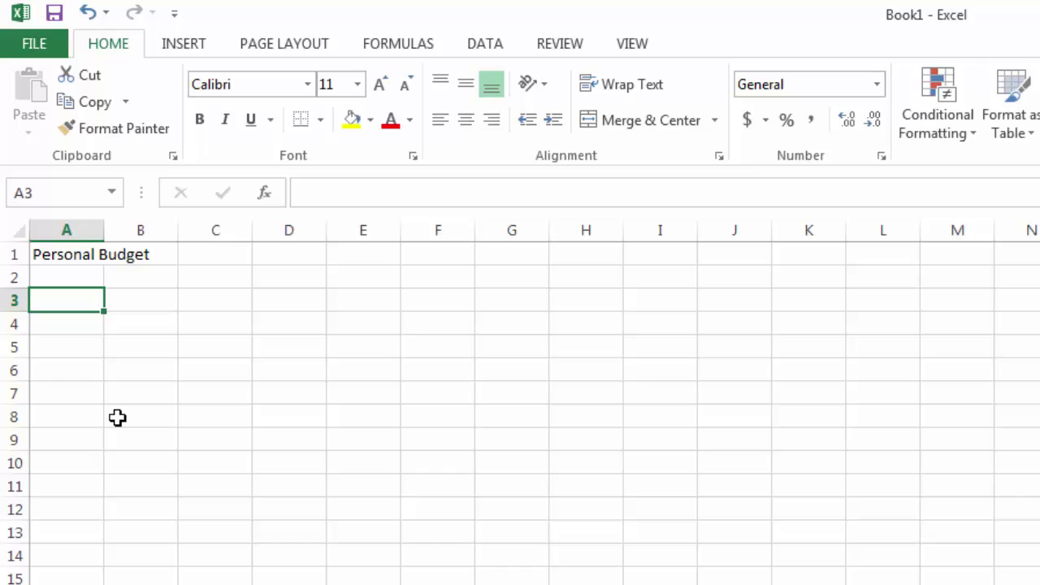
Reach the Save As dialog via FILE > Save As > Computer > Browse
left_click(48, 41)
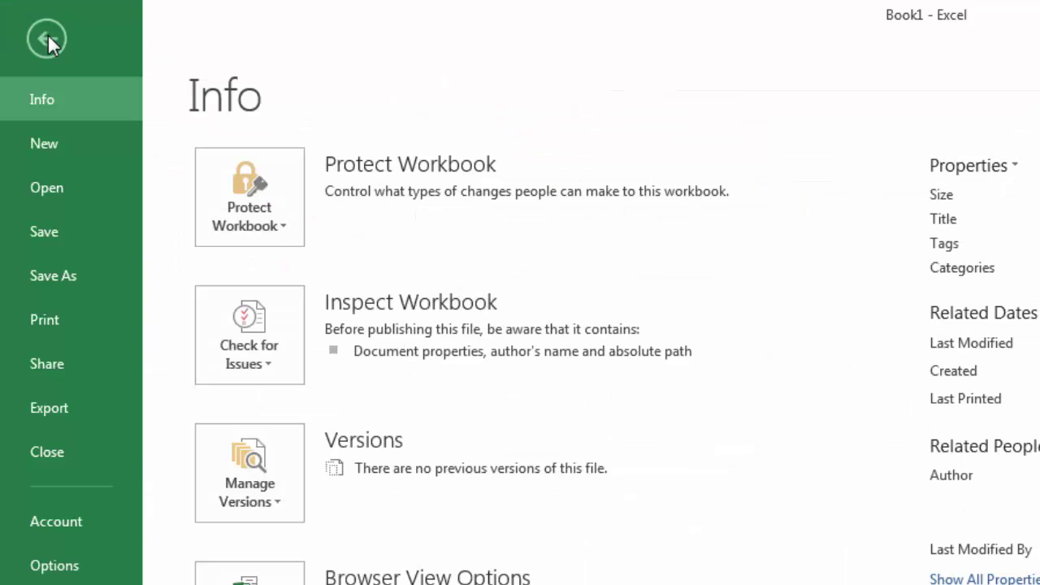
left_click(78, 262)
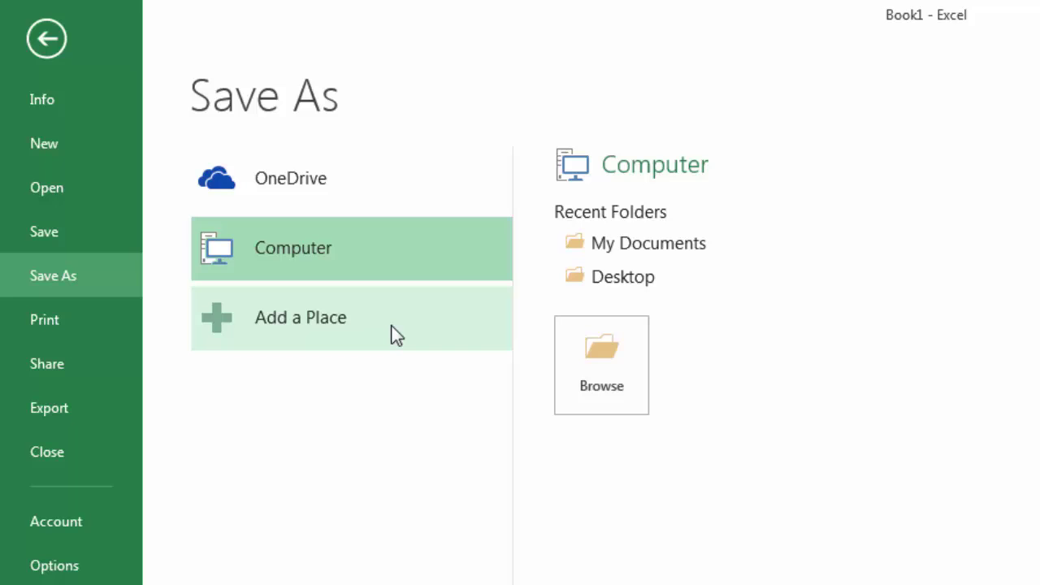
left_click(616, 359)
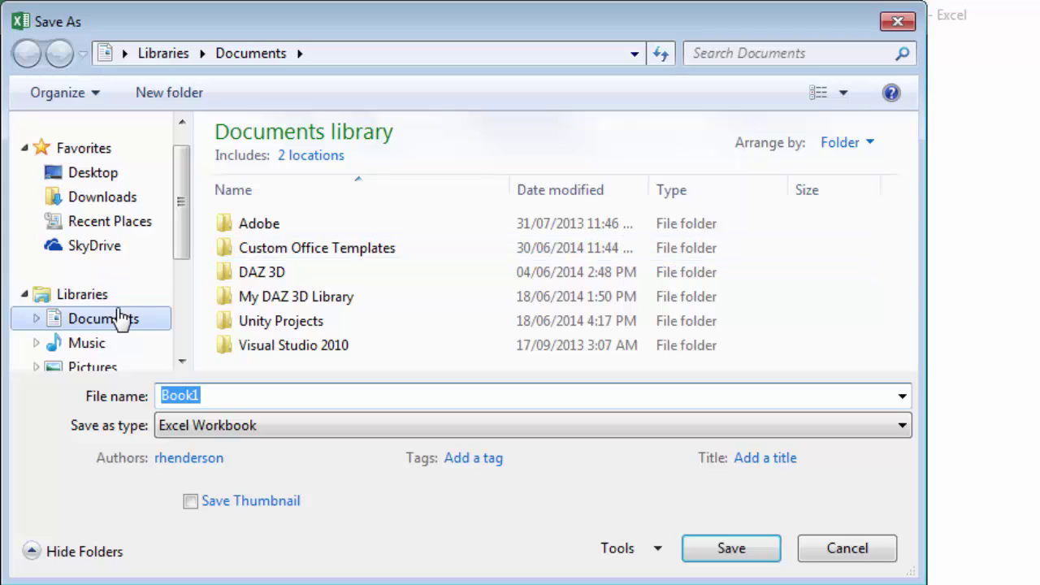
Create and open a 'cp102' folder in Documents, and enter 'my budget' as the file name
left_click(121, 318)
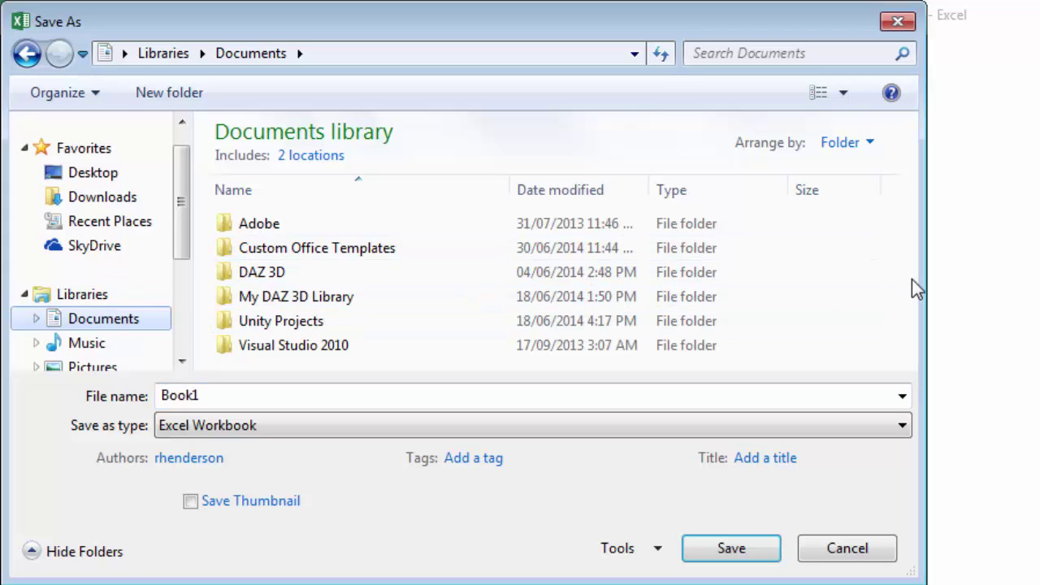
left_click_drag(178, 204, 180, 125)
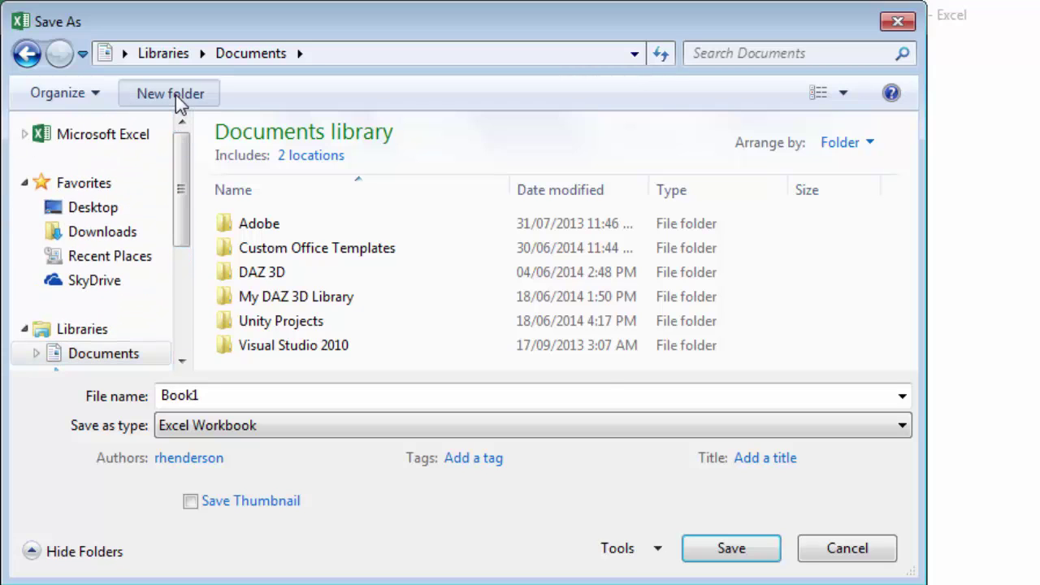
left_click(176, 94)
type("cp102")
key("Return")
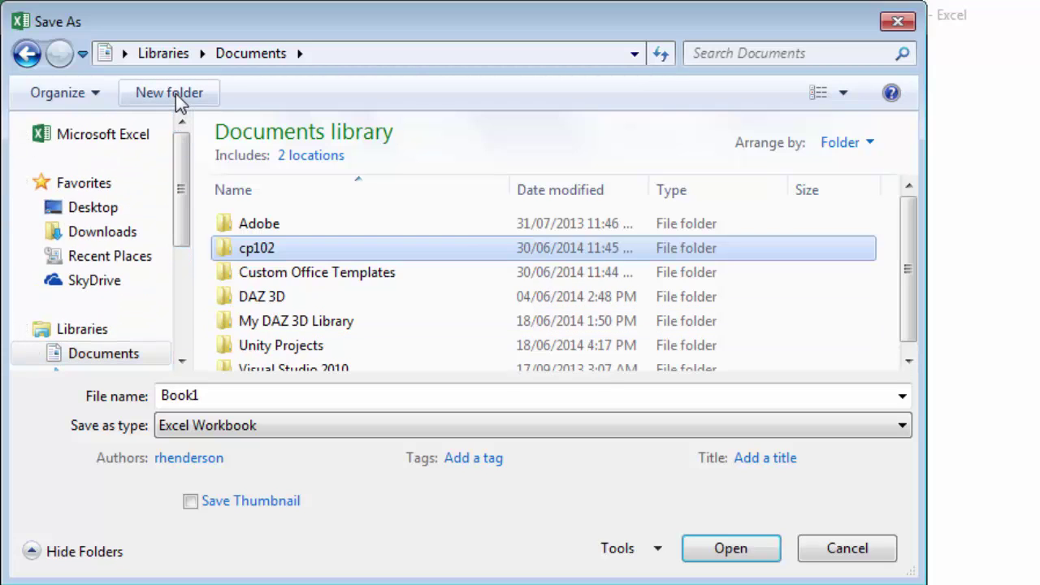
key("Return")
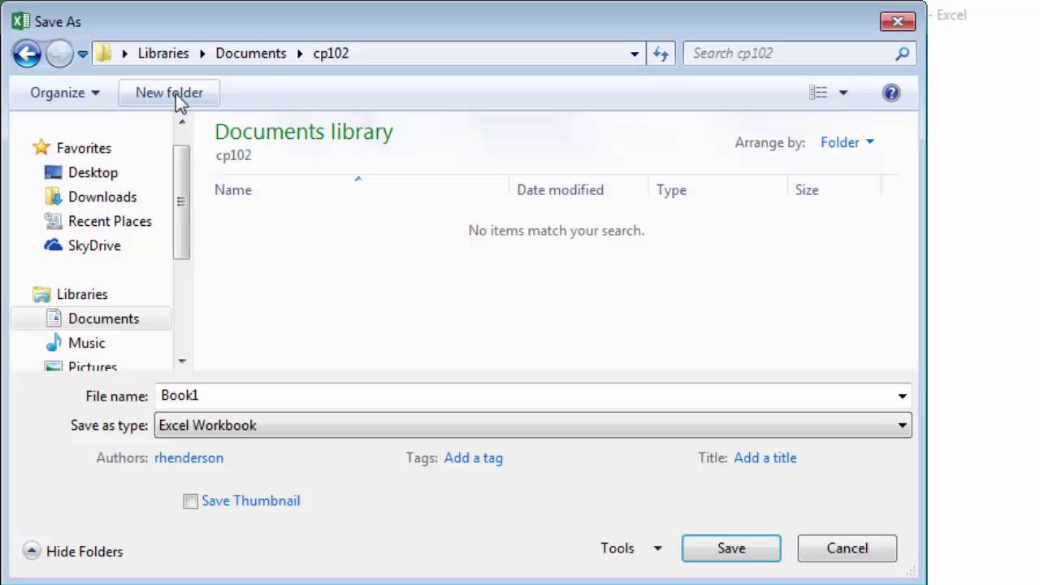
left_click(211, 395)
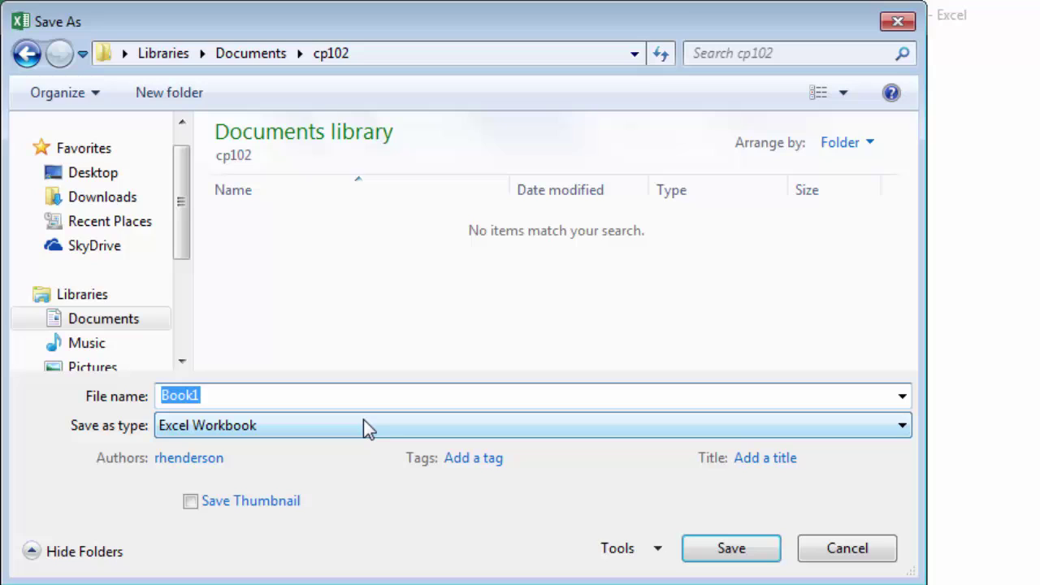
type("my budget")
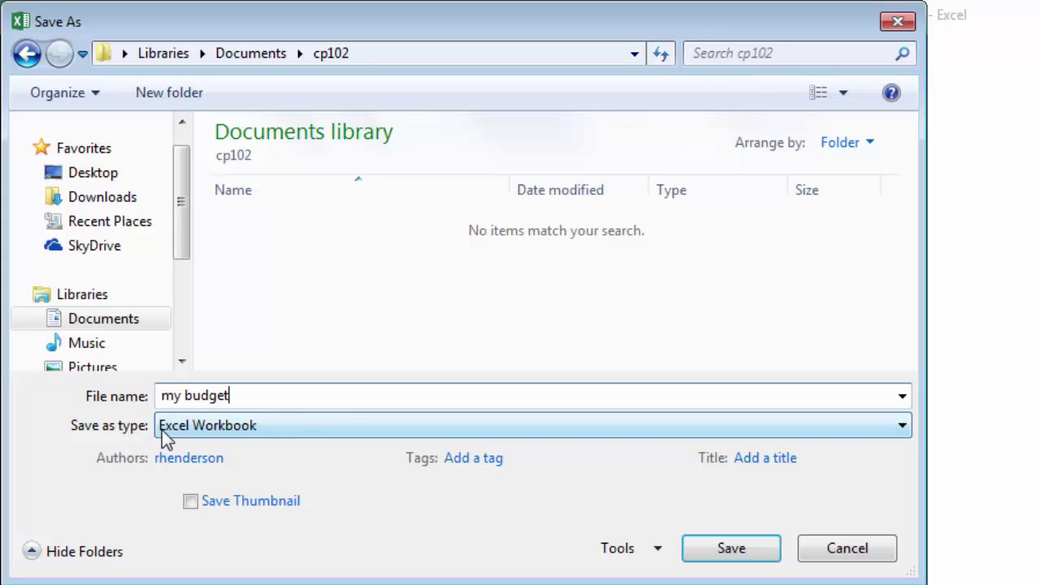
Keep the Excel Workbook file type and save 'my budget' into cp102
left_click(299, 437)
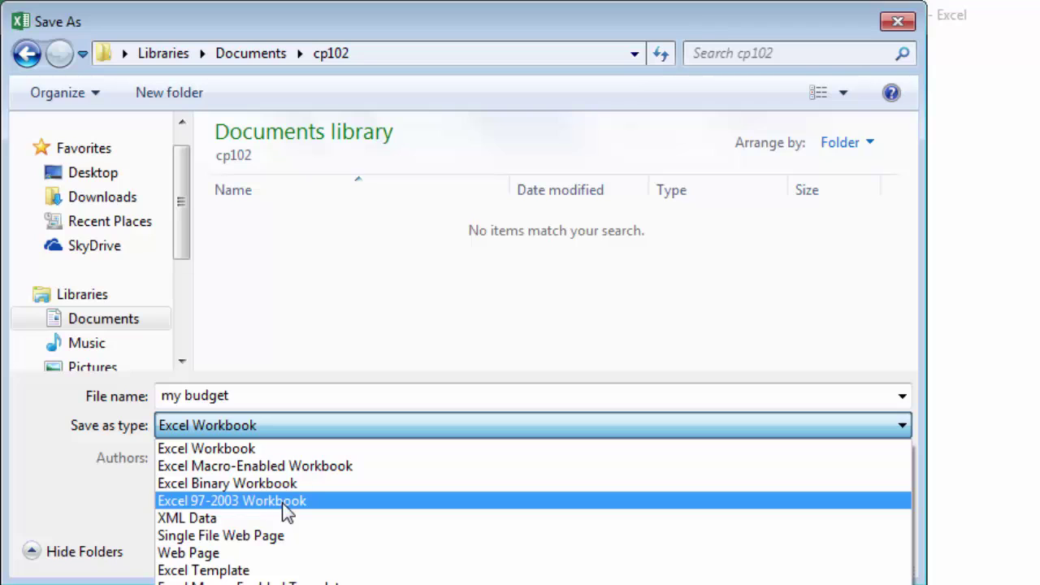
left_click(290, 466)
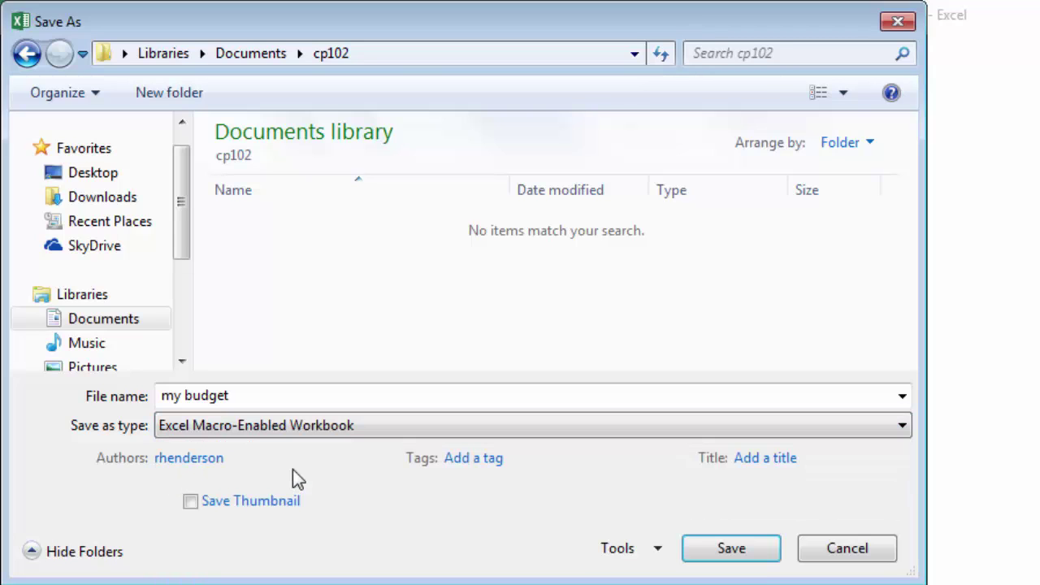
left_click(341, 425)
left_click(327, 443)
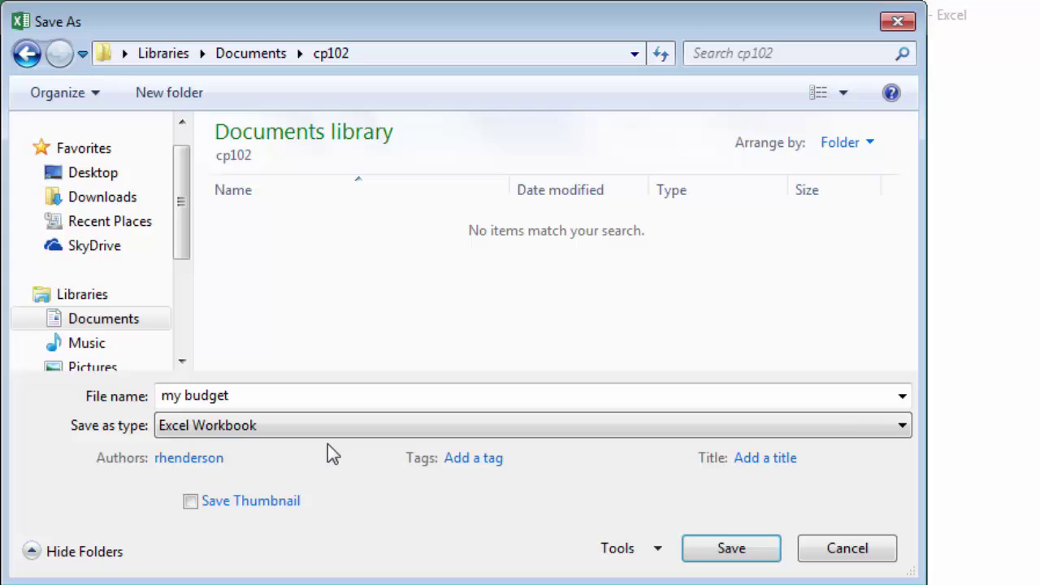
left_click(99, 99)
left_click(282, 393)
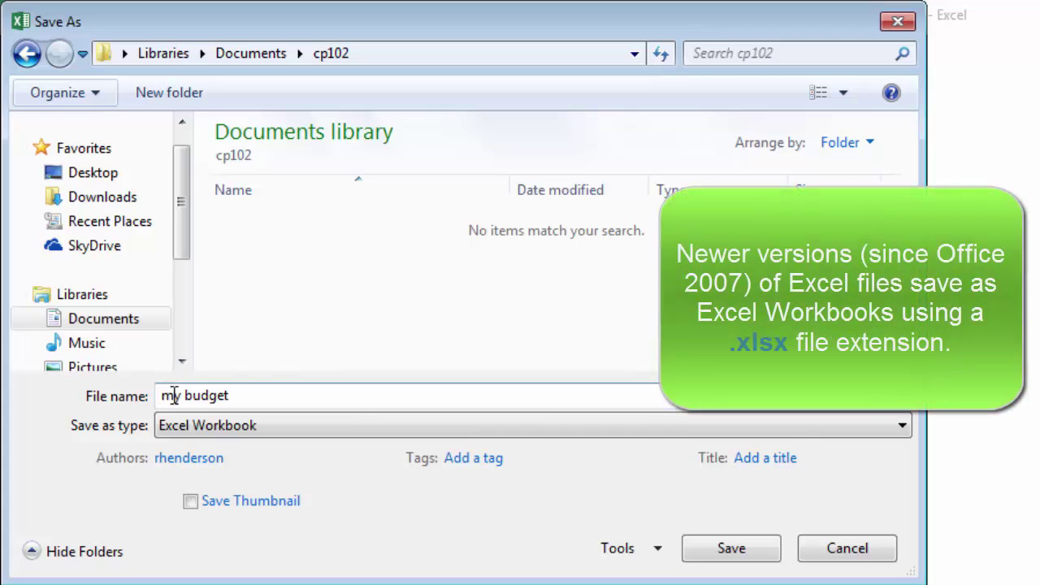
left_click(708, 550)
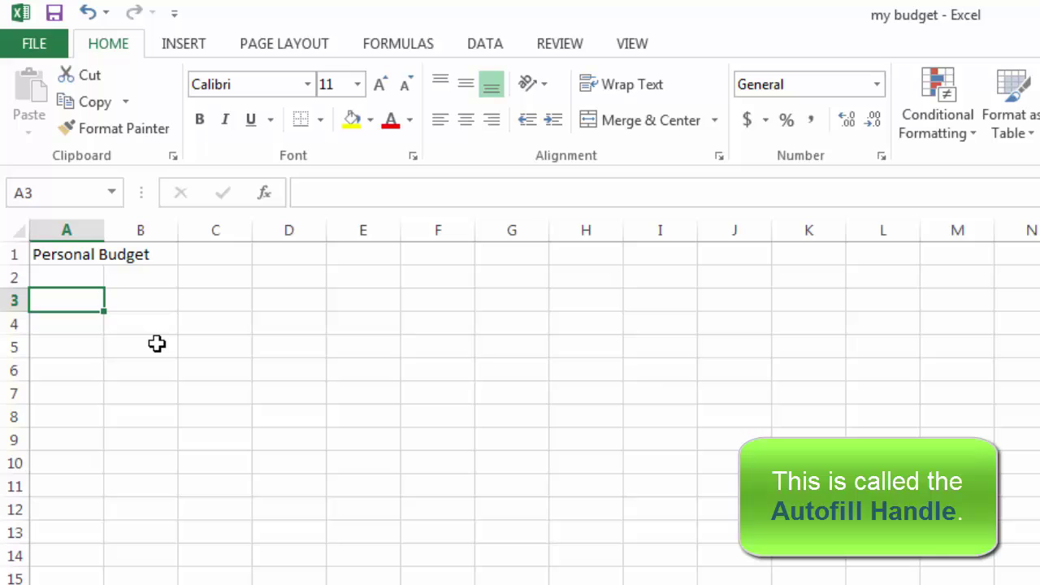
Enter 'Income' in A3 and 'January' in B3
type("Income")
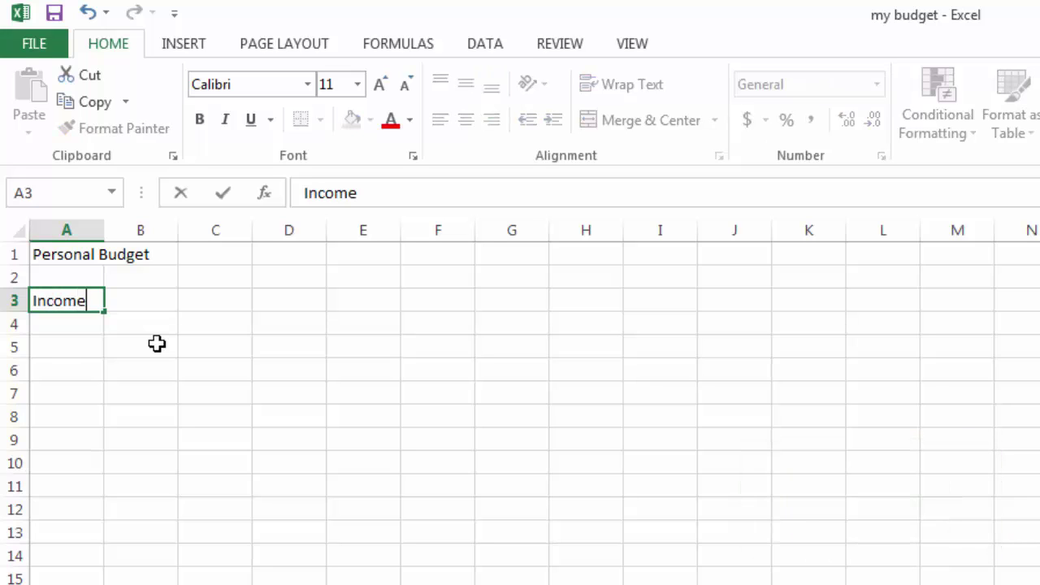
key("Tab")
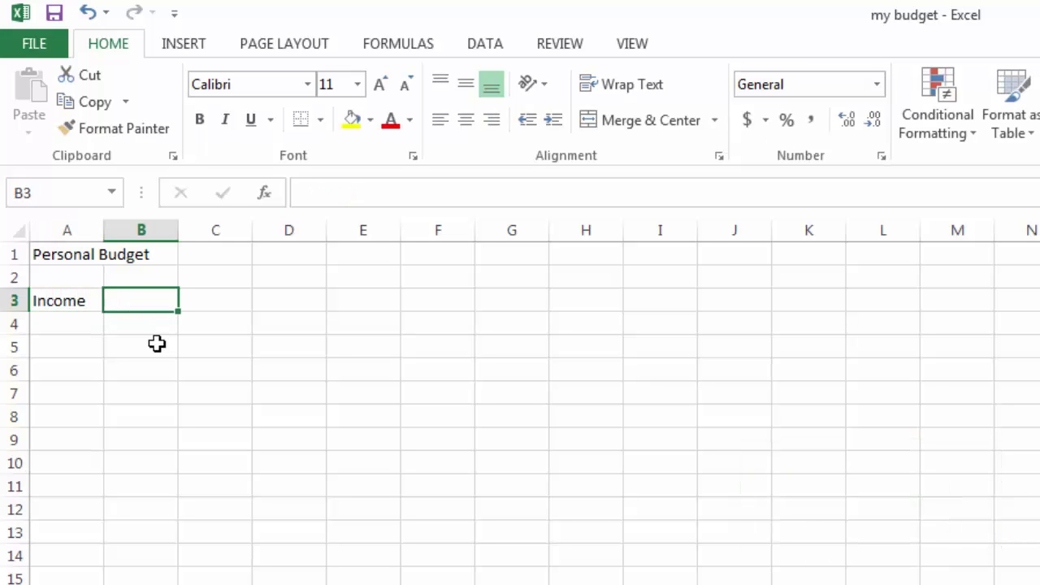
type("January")
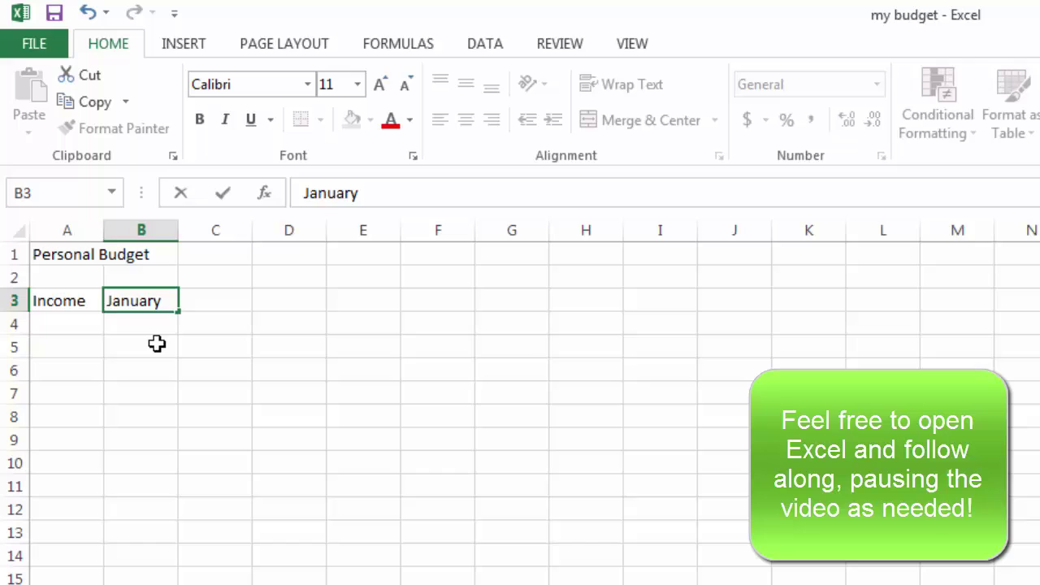
key("Return")
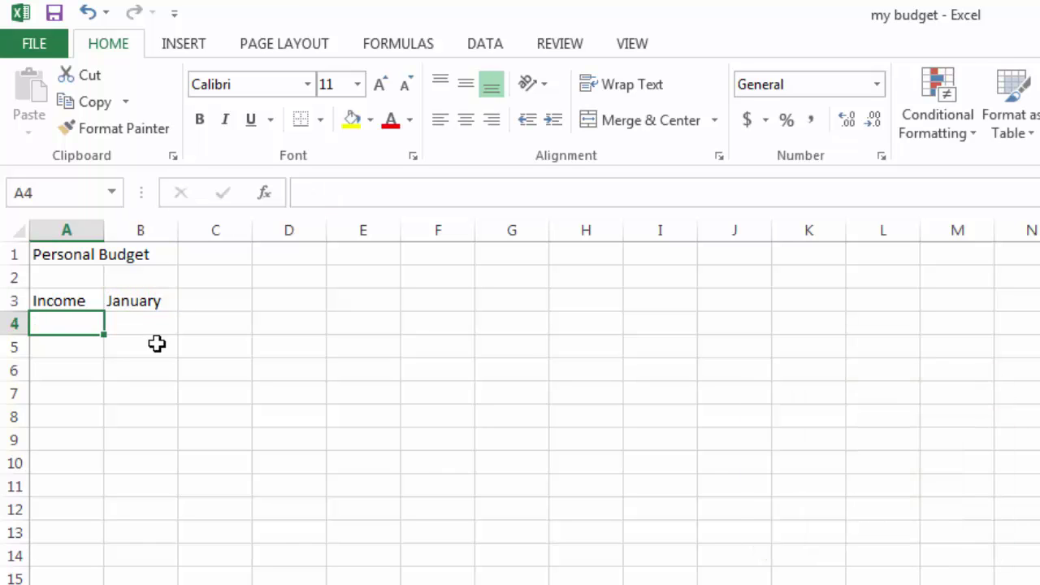
AutoFill from B3 to M3 so row 3 runs January through December
left_click(133, 301)
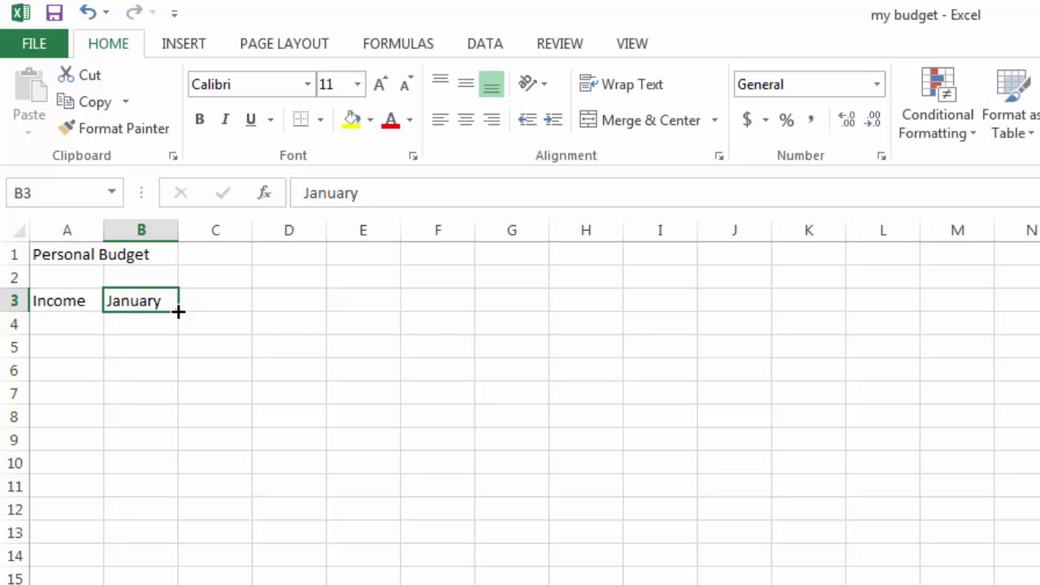
left_click_drag(178, 311, 180, 312)
left_click_drag(178, 311, 980, 300)
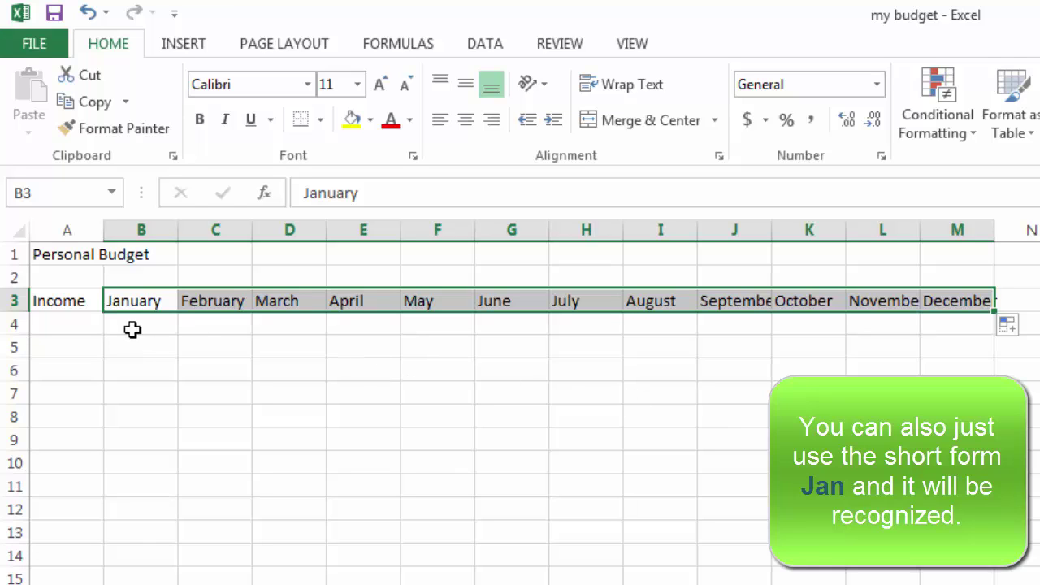
left_click(59, 300)
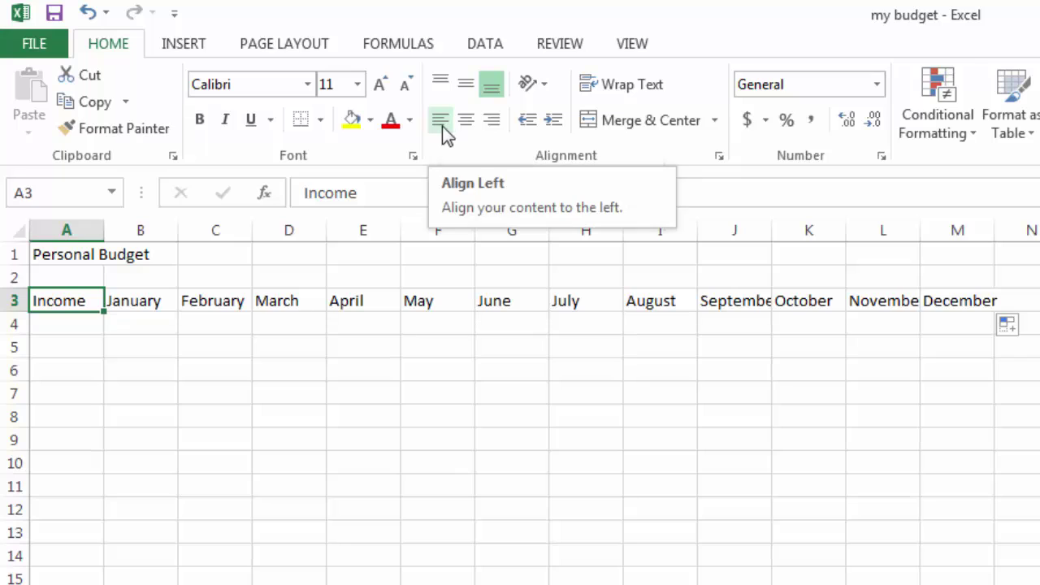
left_click(468, 126)
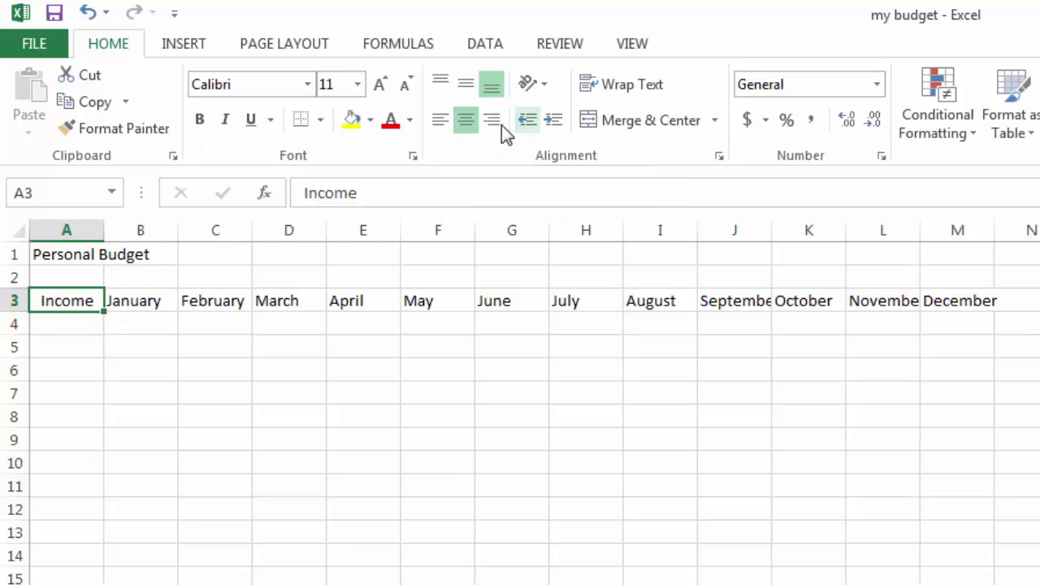
left_click(442, 122)
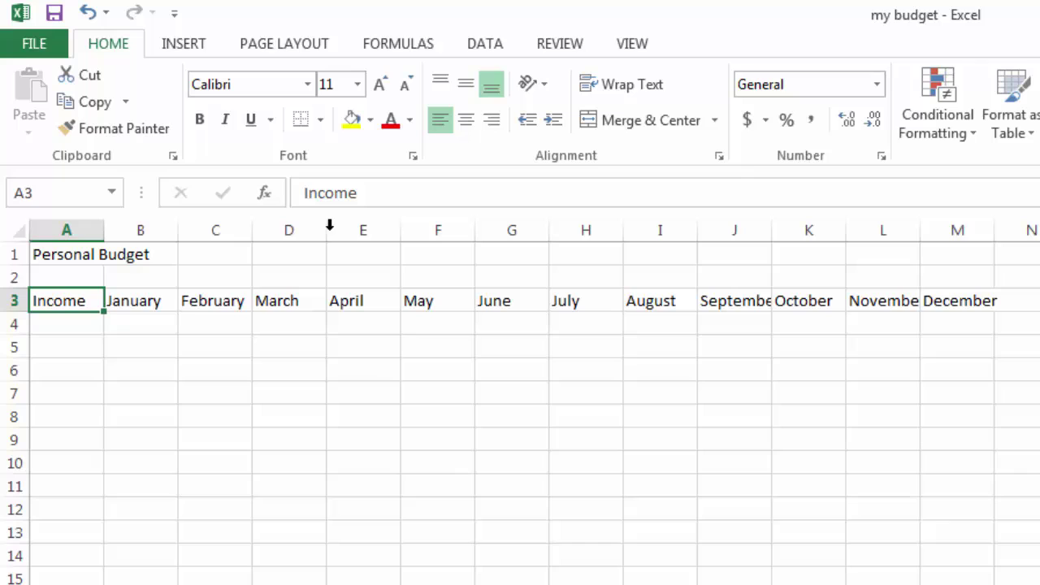
left_click(76, 328)
left_click(111, 323)
left_click(84, 323)
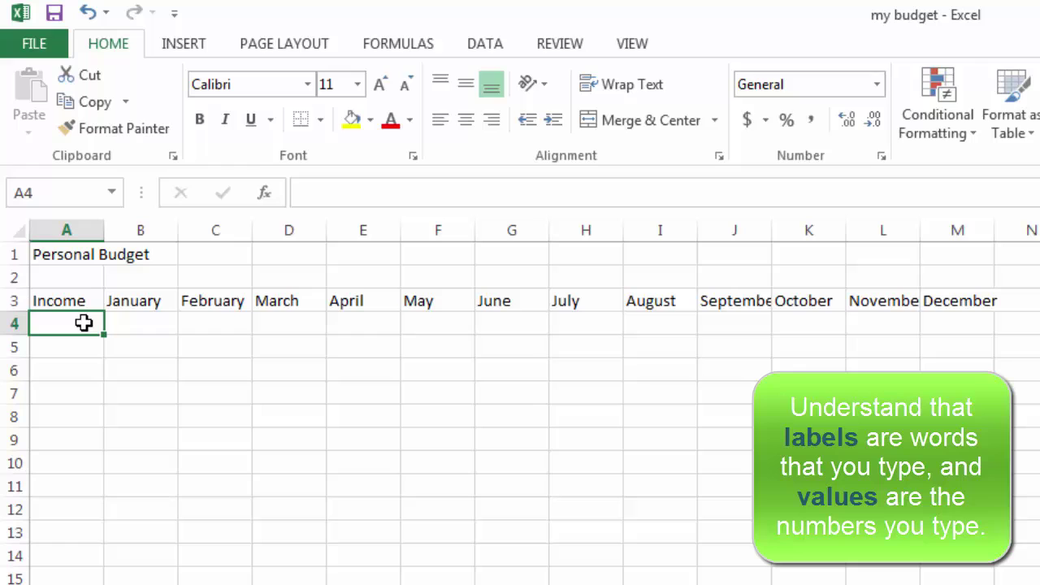
Enter 'Wages' in A4 and 1000.29 in B4
type("Wages")
key("Tab")
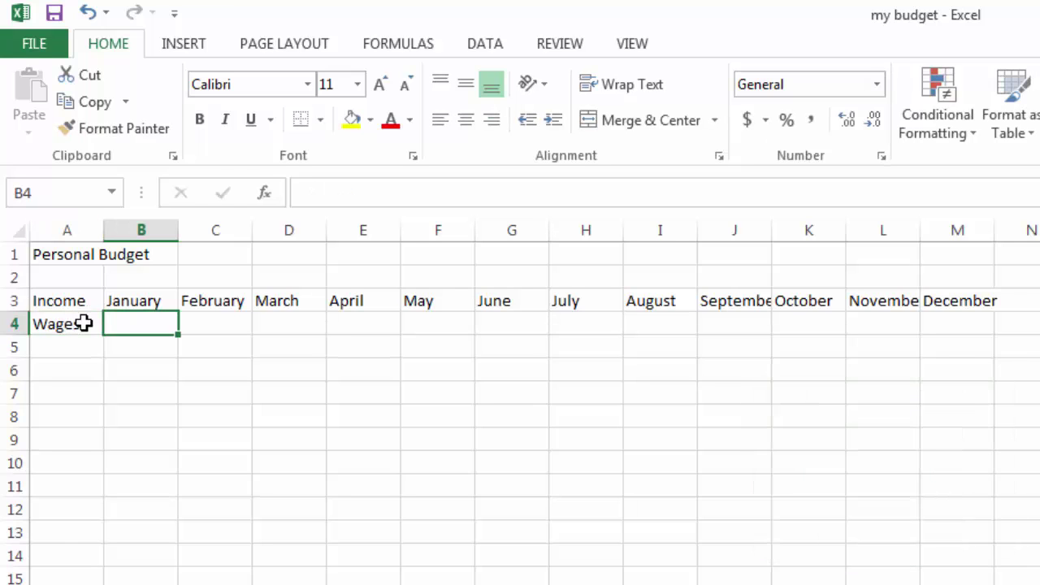
type("1000.29")
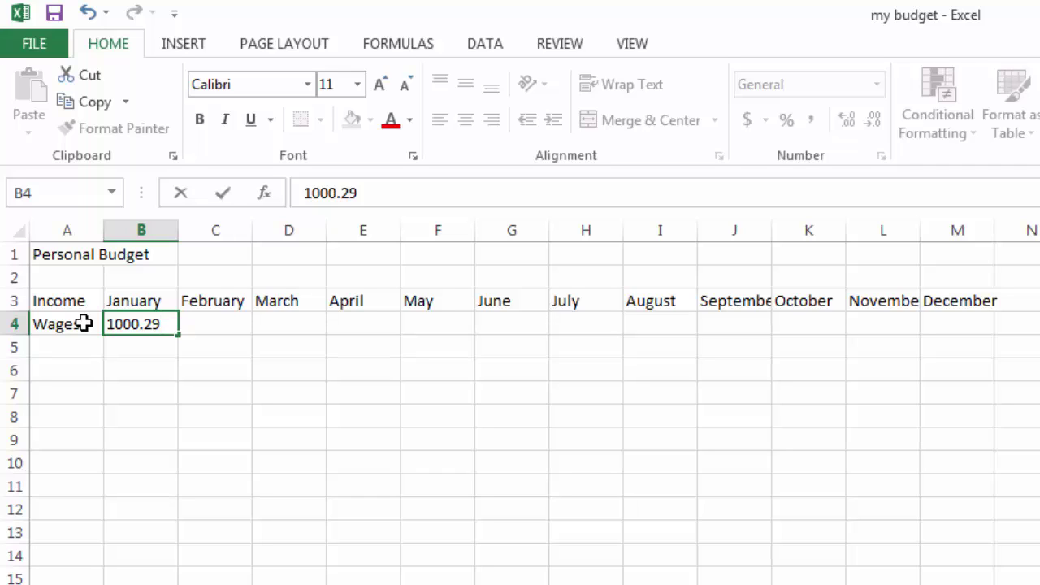
key("Return")
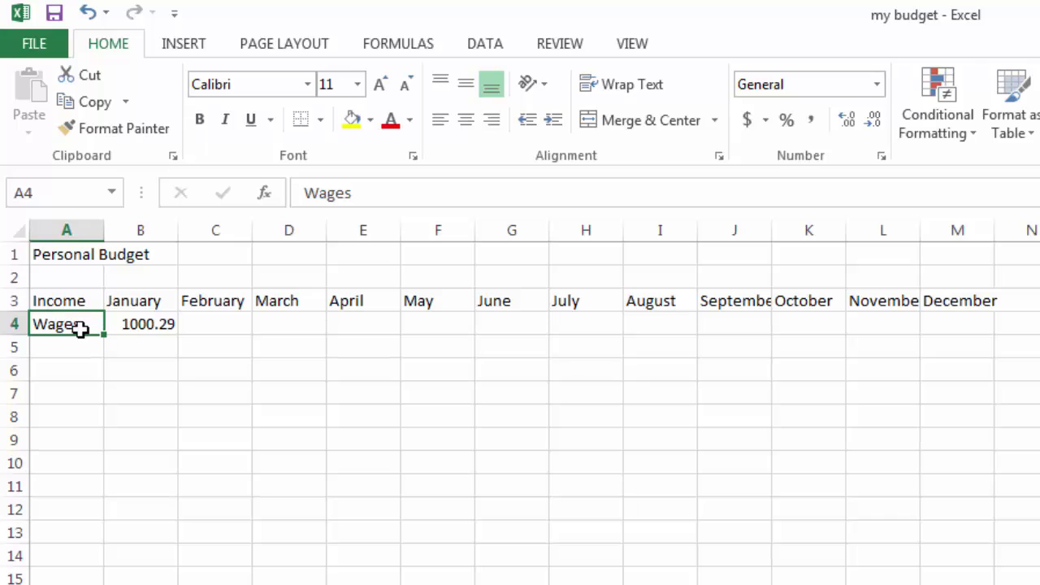
Apply Accounting format to the 1000.29 wage in B4, then narrow column B until it shows ######
left_click(168, 323)
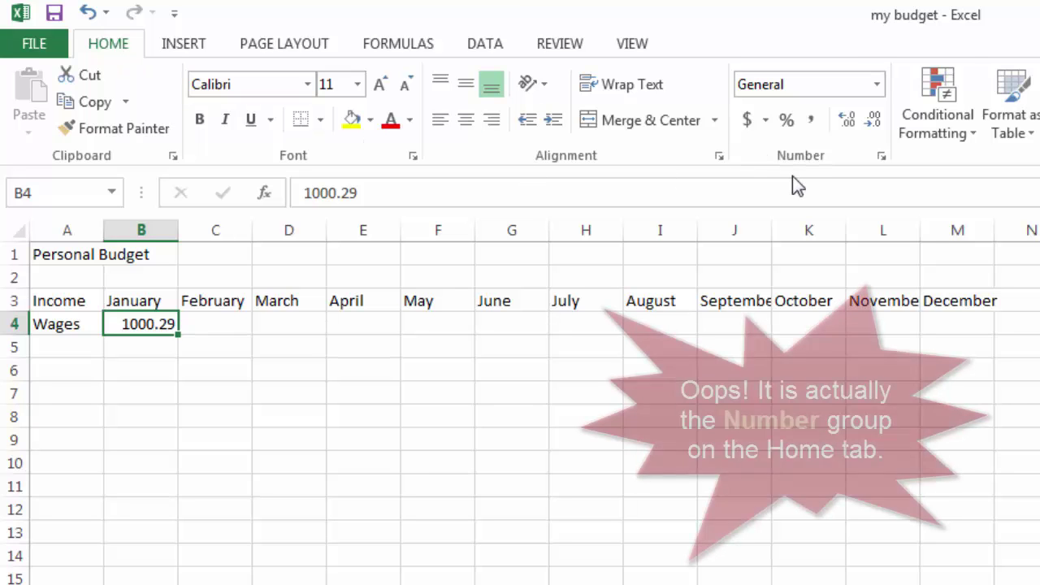
left_click(746, 120)
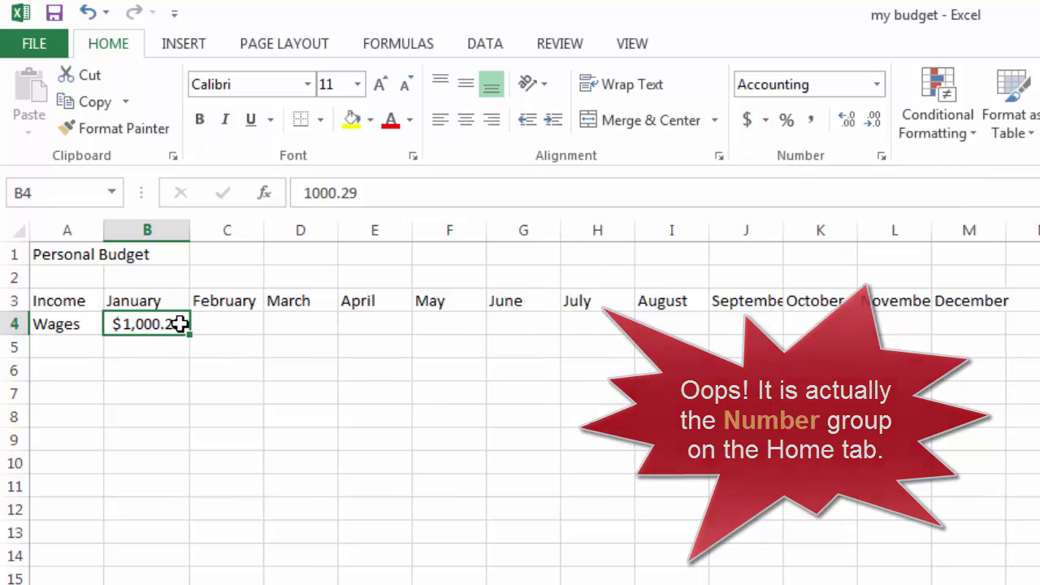
left_click_drag(192, 230, 287, 231)
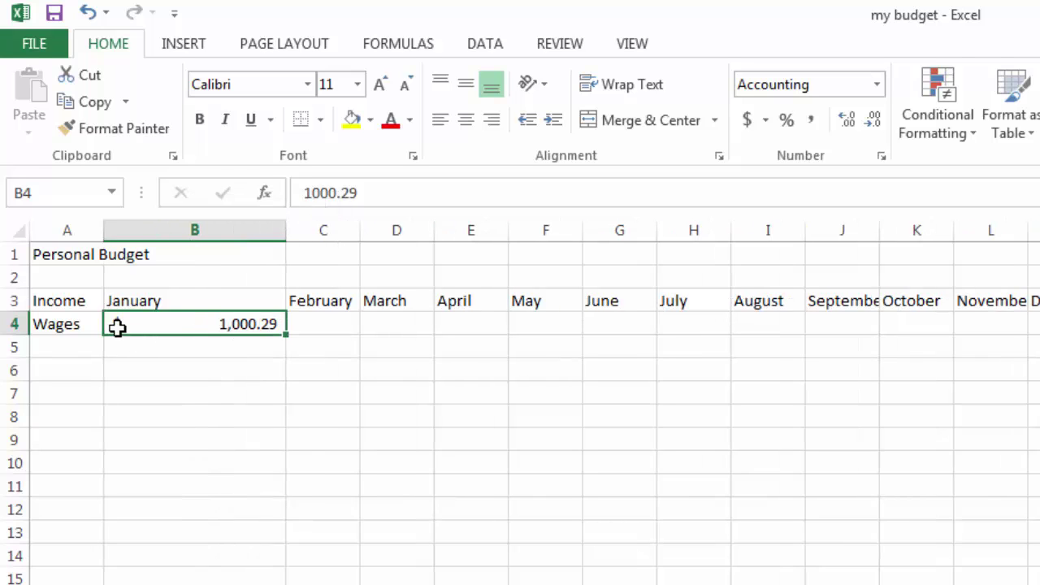
left_click_drag(287, 235, 166, 240)
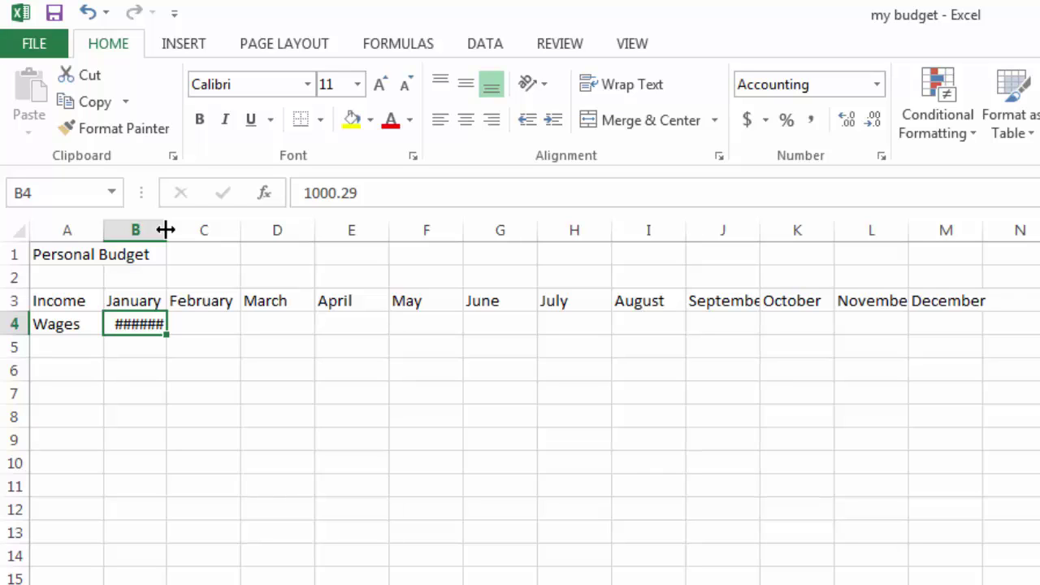
AutoFit column B and switch the B4 wage to Currency format
double_click(164, 230)
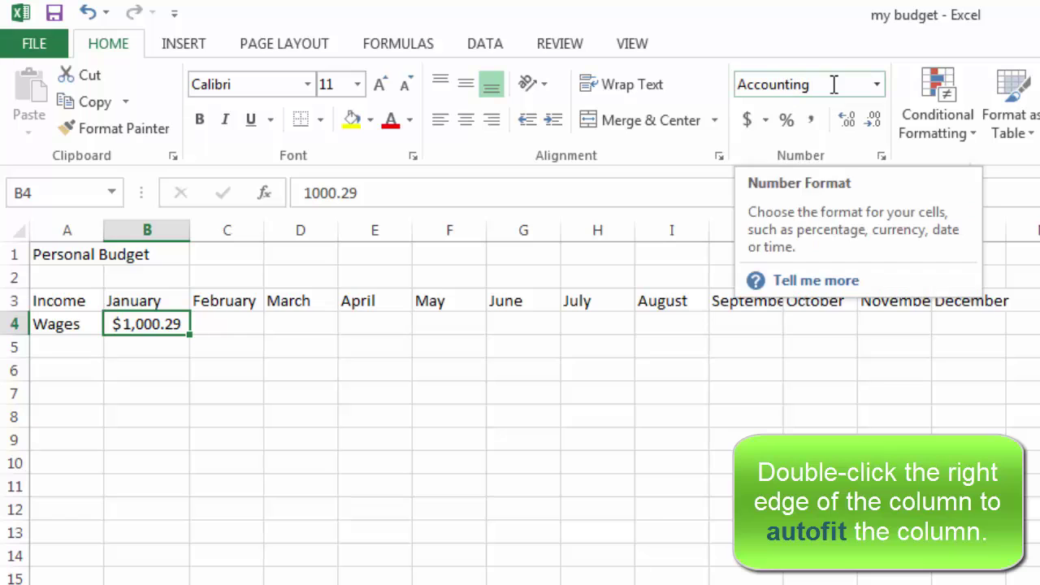
left_click(877, 84)
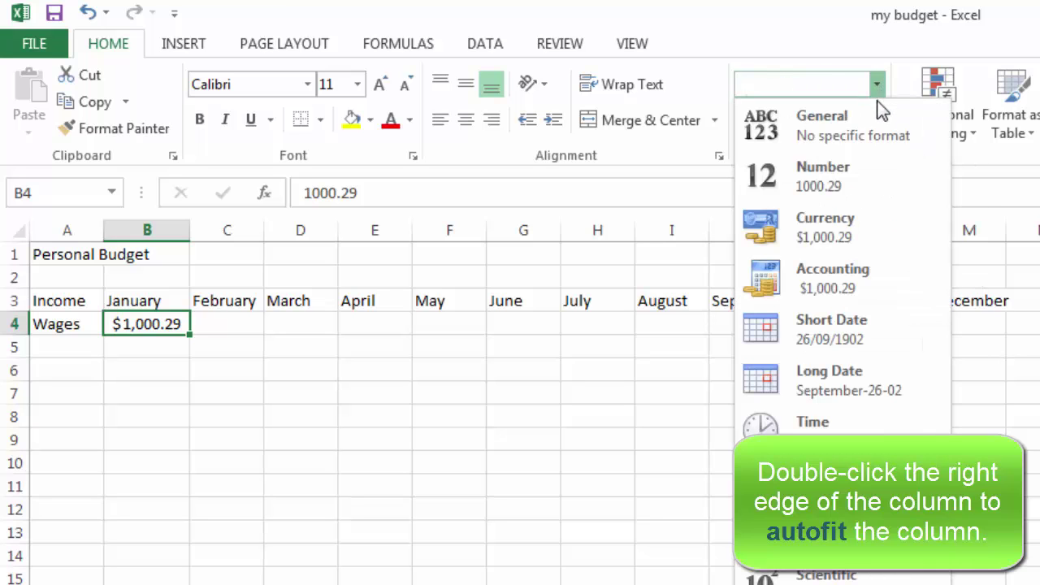
left_click(859, 227)
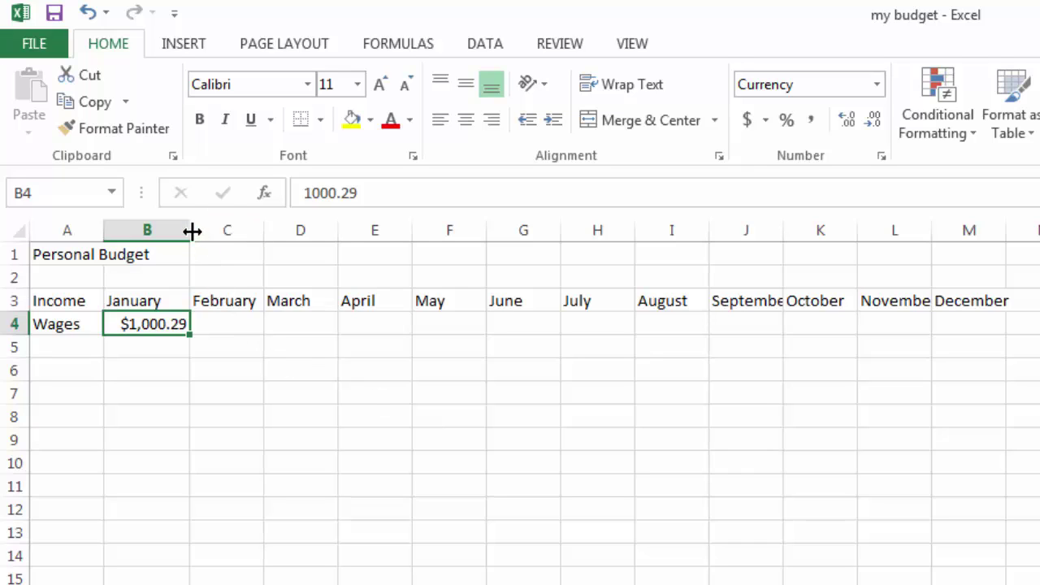
Resize column B, then AutoFit it so $1,000.29 displays in full
left_click_drag(191, 224, 271, 235)
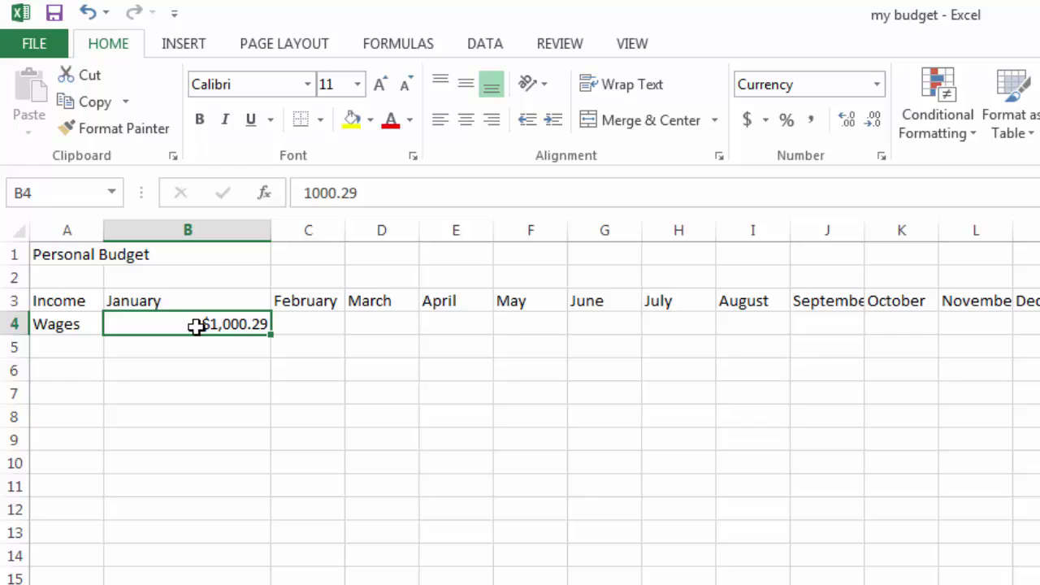
left_click_drag(269, 232, 173, 239)
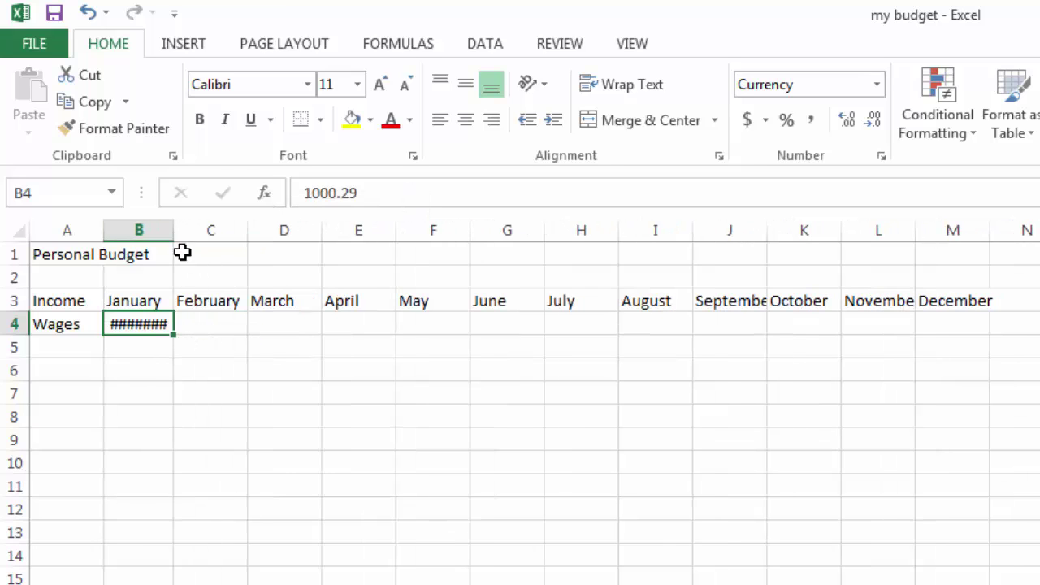
double_click(173, 231)
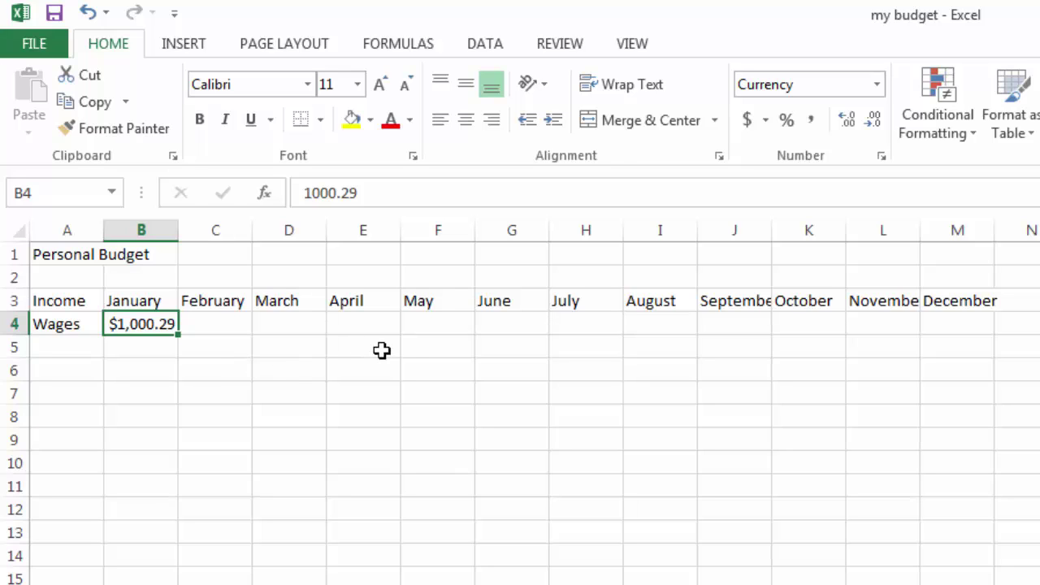
left_click(881, 87)
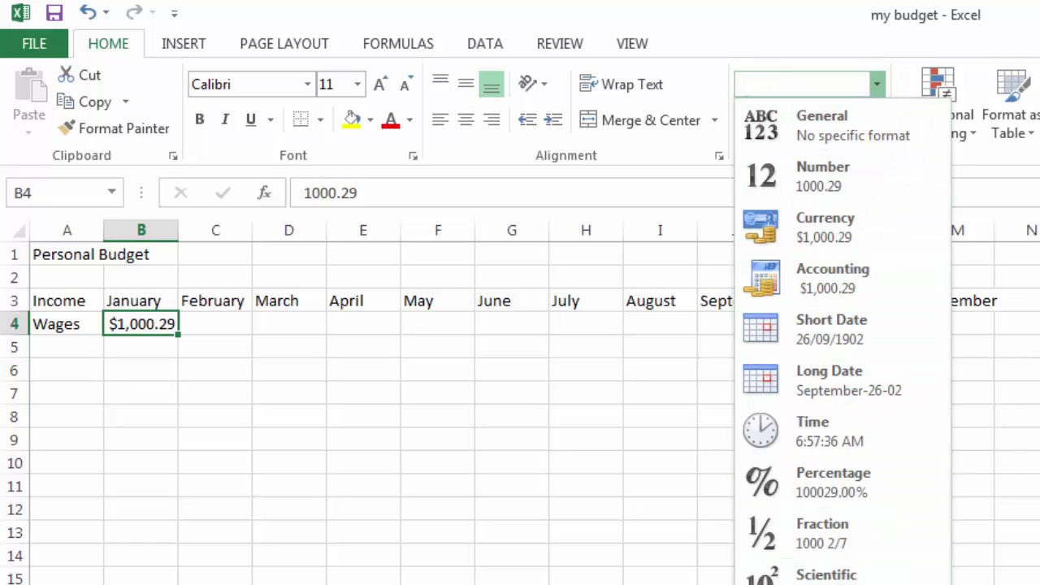
left_click(877, 88)
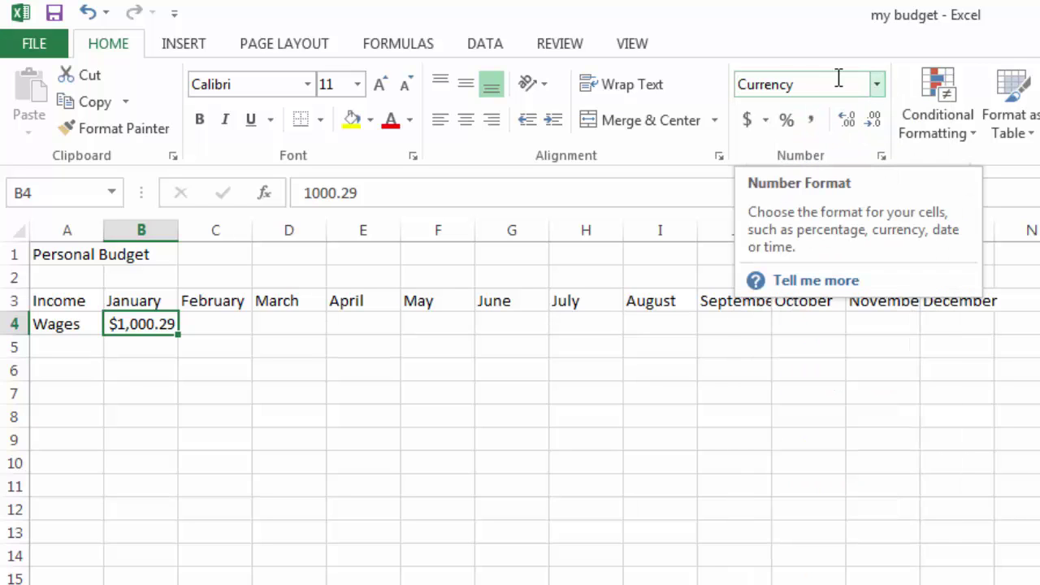